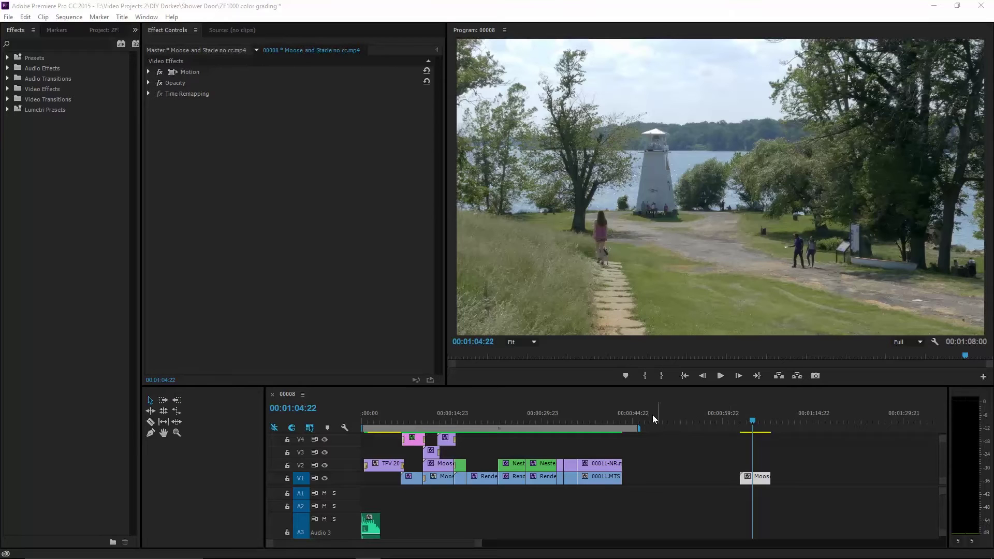
Switch to the Chrome browser and advance the homepage banner on the Justin Bieber music site
{"action": "mouse_move", "coordinate": [317, 557]}
{"action": "left_click", "coordinate": [266, 549]}
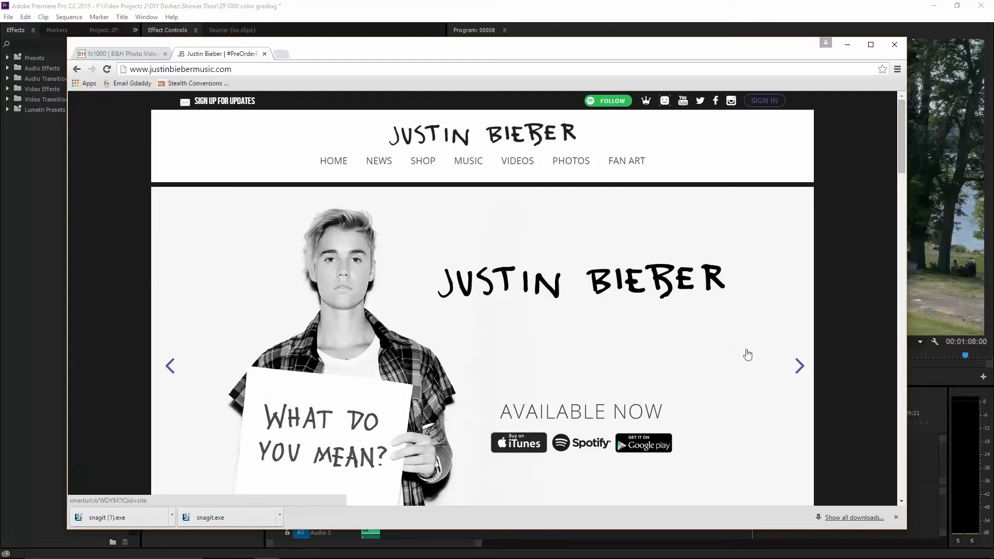
{"action": "left_click", "coordinate": [800, 368]}
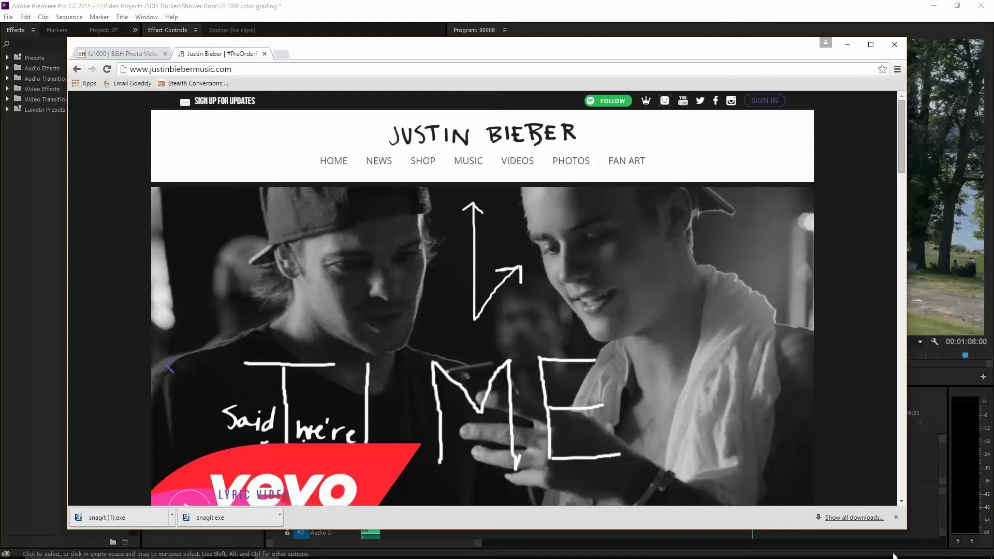
{"action": "left_click", "coordinate": [912, 549]}
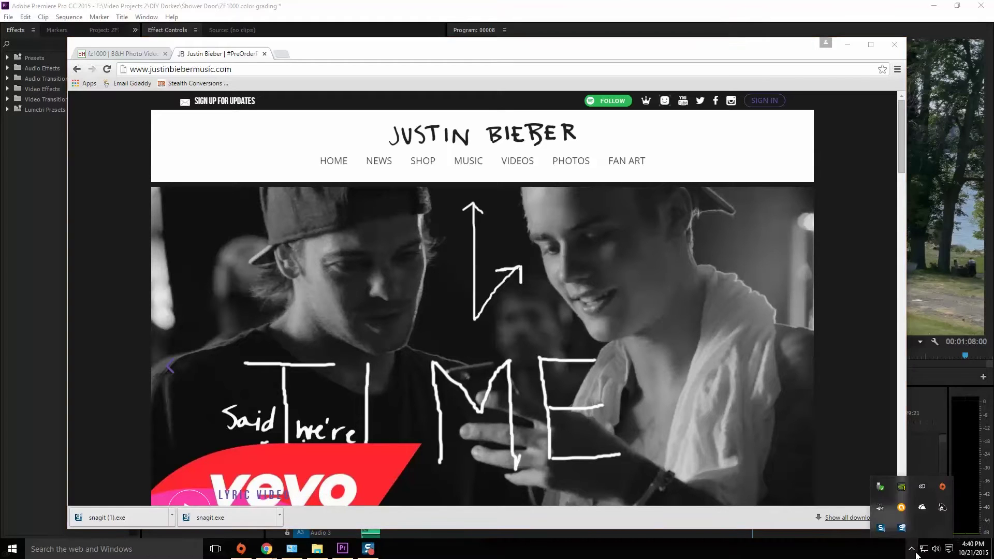
{"action": "left_click", "coordinate": [901, 508]}
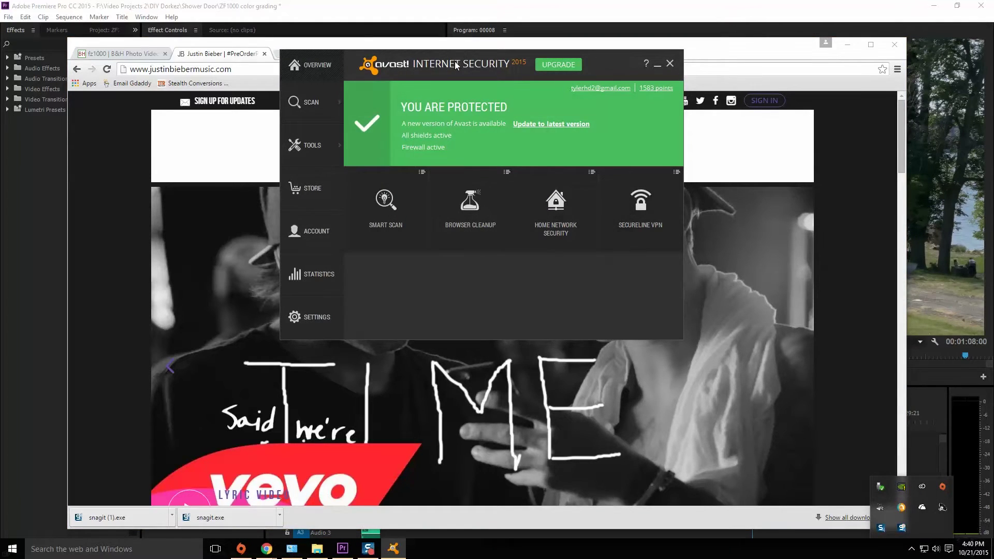
{"action": "left_click", "coordinate": [670, 64]}
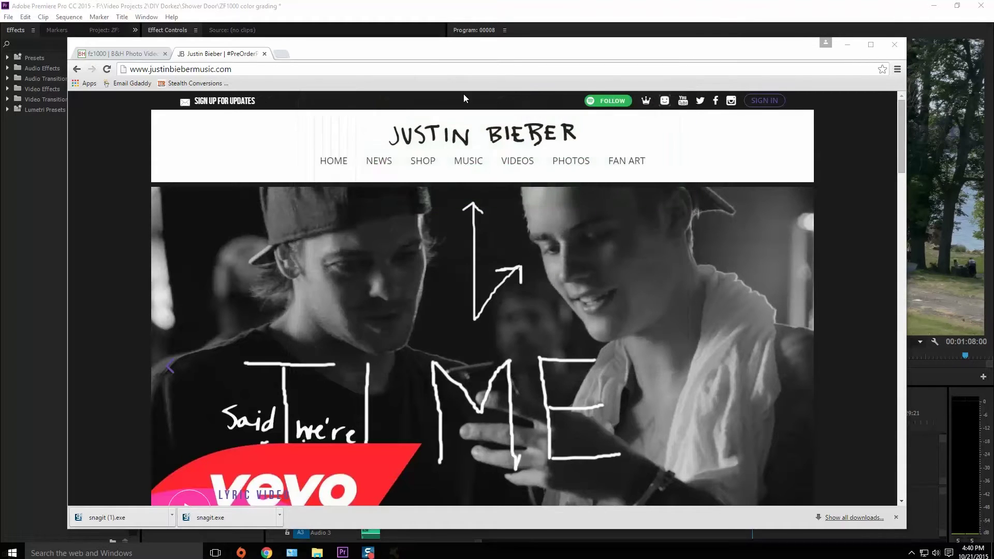
Check the Panasonic Lumix DMC-FZ1000's price on the B&H results page and close the browser
{"action": "left_click", "coordinate": [264, 54]}
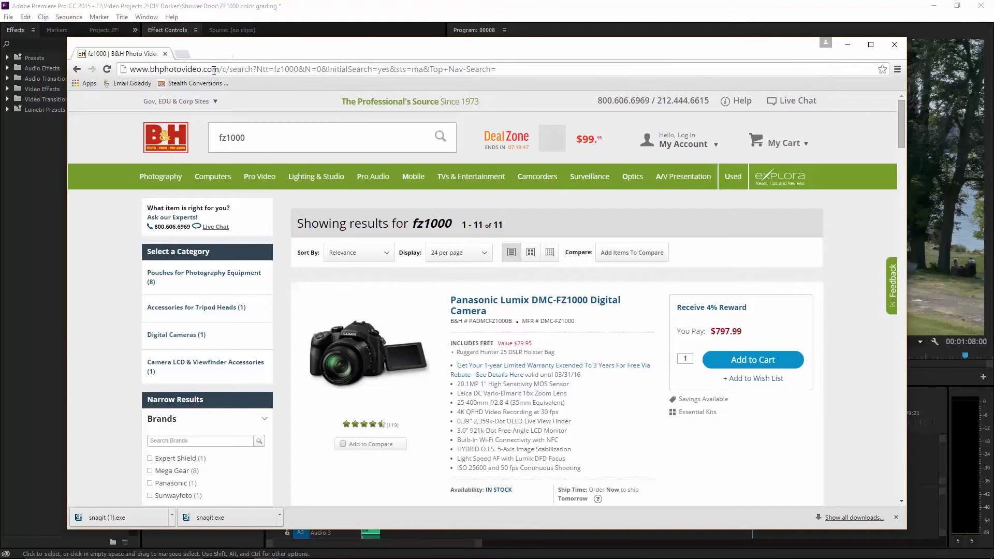
{"action": "left_click_drag", "start_coordinate": [715, 331], "coordinate": [742, 334]}
{"action": "left_click", "coordinate": [718, 342]}
{"action": "left_click", "coordinate": [894, 45]}
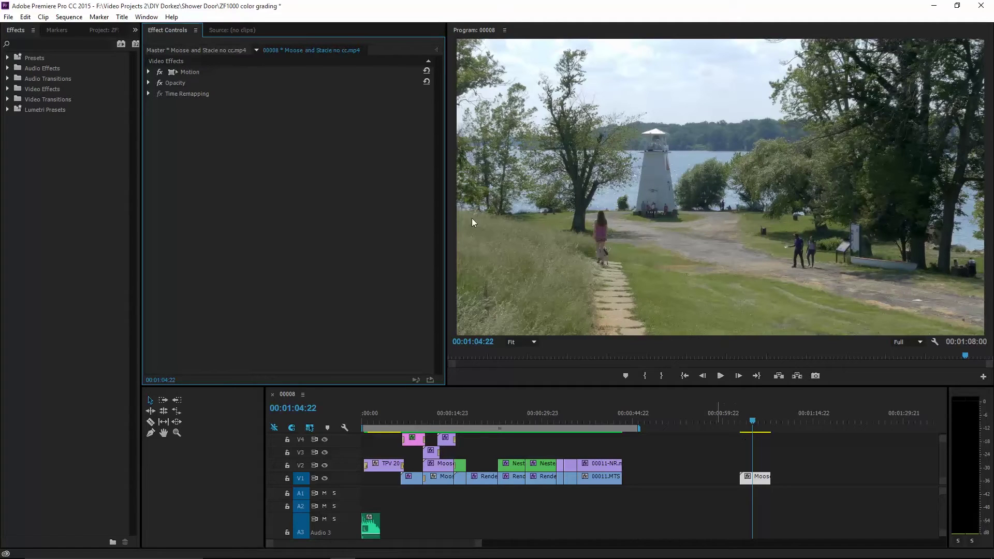
Apply the Luma Curve color correction effect to the Moose and Stacie clip on V1 at the playhead
{"action": "left_click", "coordinate": [8, 78]}
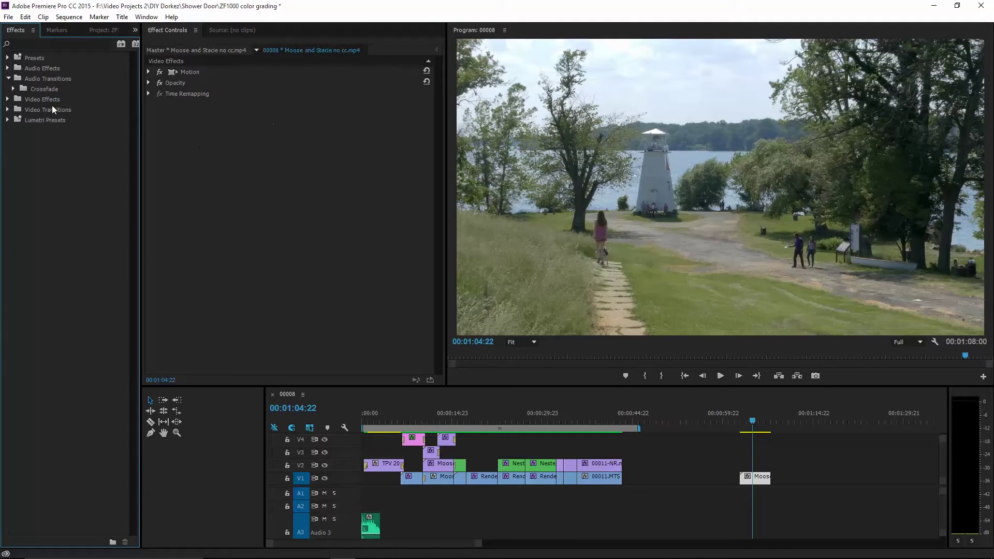
{"action": "left_click", "coordinate": [8, 100]}
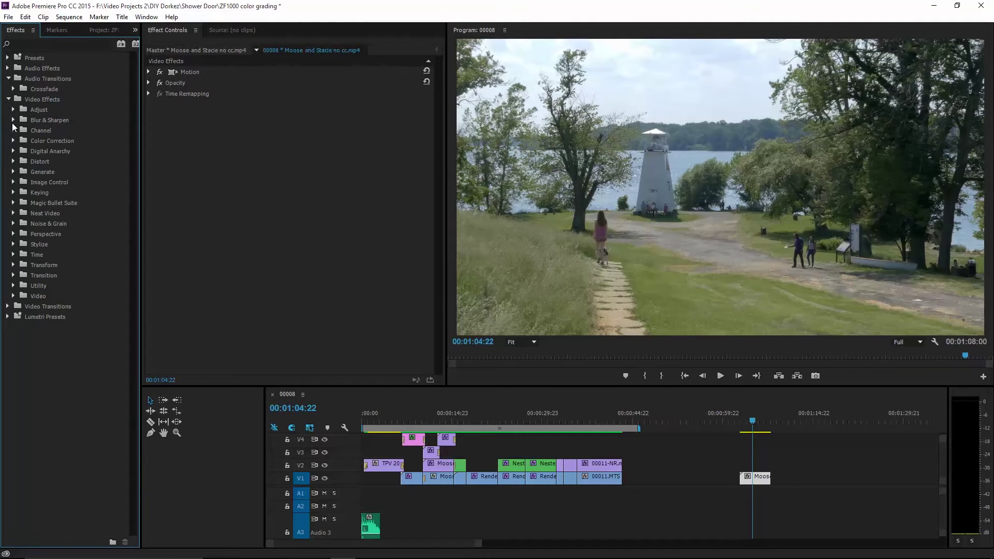
{"action": "left_click", "coordinate": [13, 120]}
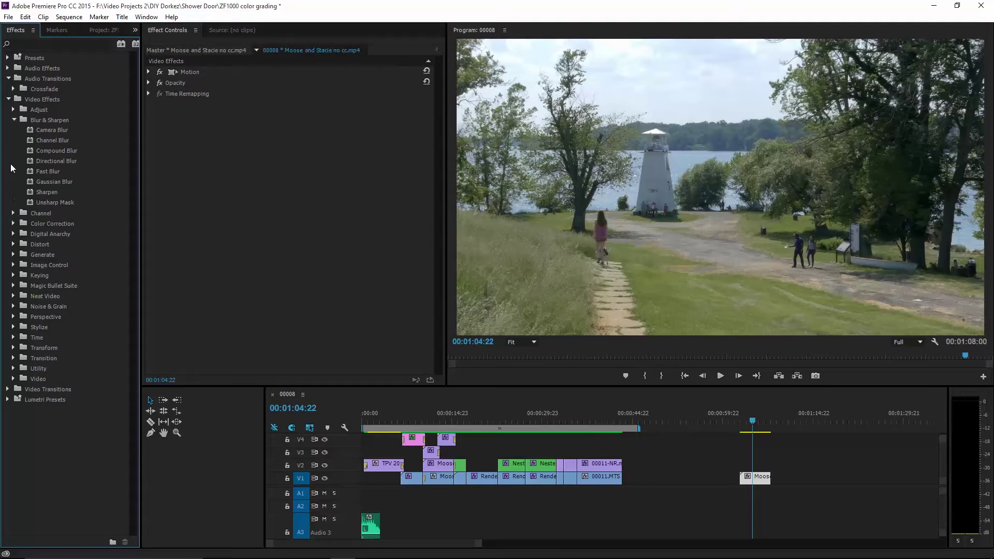
{"action": "left_click", "coordinate": [13, 224]}
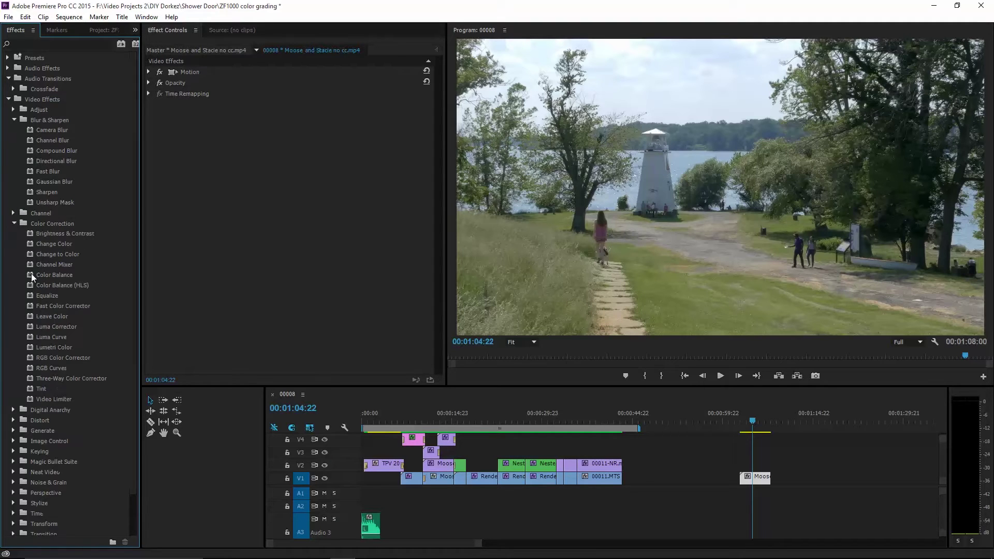
{"action": "left_click_drag", "start_coordinate": [35, 337], "coordinate": [759, 472]}
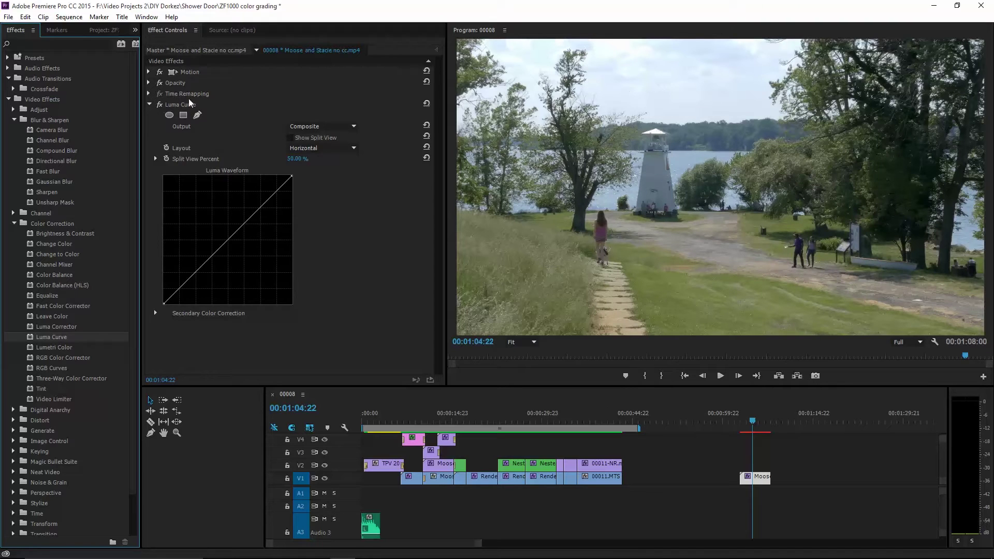
Isolate the bright sky in Luma Curve's secondary color correction with the mask shown, luma Start Threshold 86.36 and Start Softness 17.53
{"action": "left_click", "coordinate": [156, 313]}
{"action": "scroll", "coordinate": [213, 303], "scroll_direction": "down", "scroll_amount": 2}
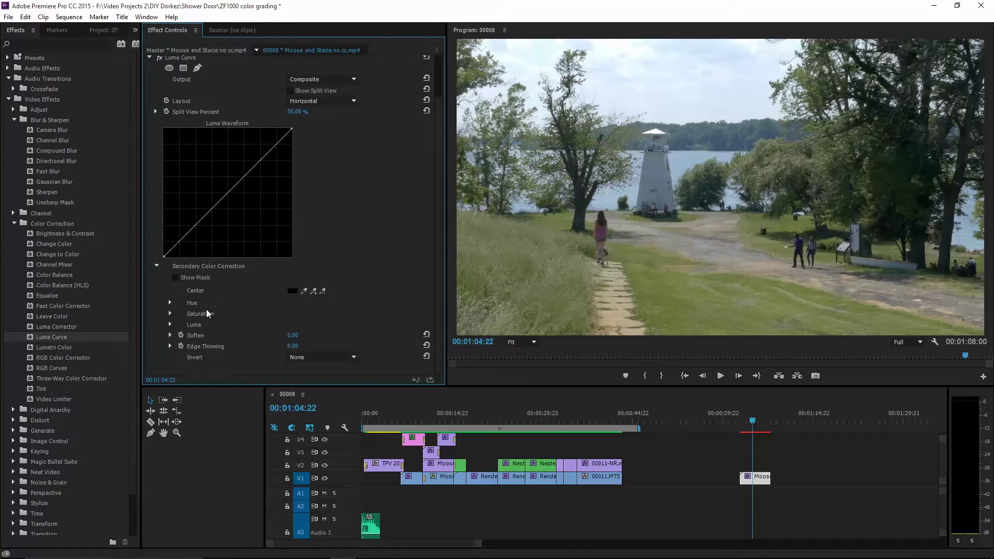
{"action": "left_click", "coordinate": [171, 324]}
{"action": "scroll", "coordinate": [177, 310], "scroll_direction": "down", "scroll_amount": 2}
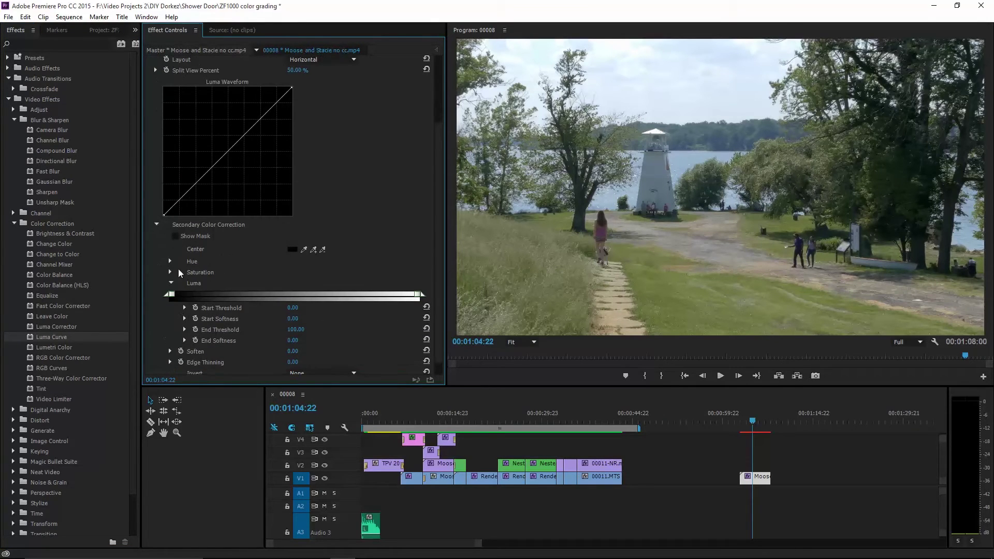
{"action": "left_click", "coordinate": [175, 237]}
{"action": "left_click_drag", "start_coordinate": [171, 294], "coordinate": [312, 297]}
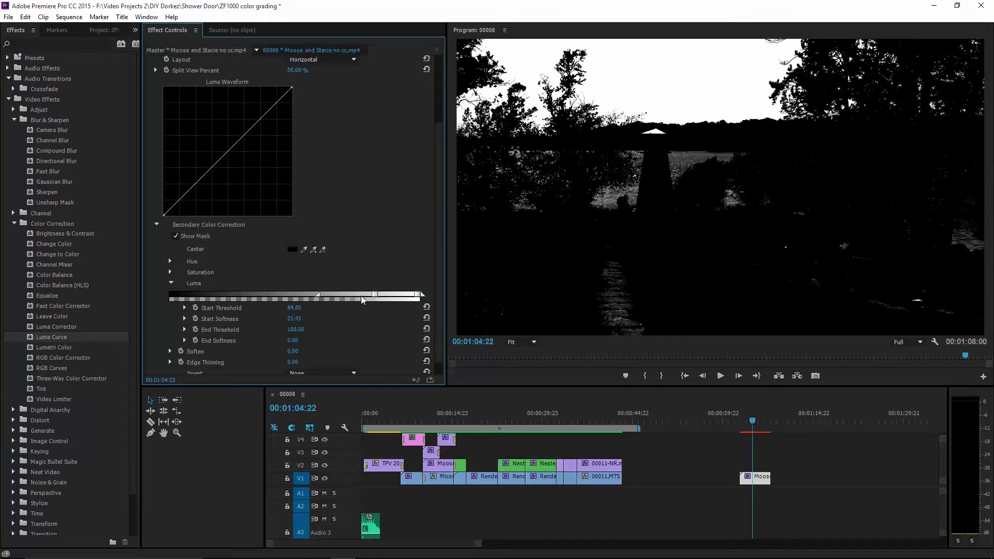
{"action": "left_click_drag", "start_coordinate": [375, 297], "coordinate": [378, 297]}
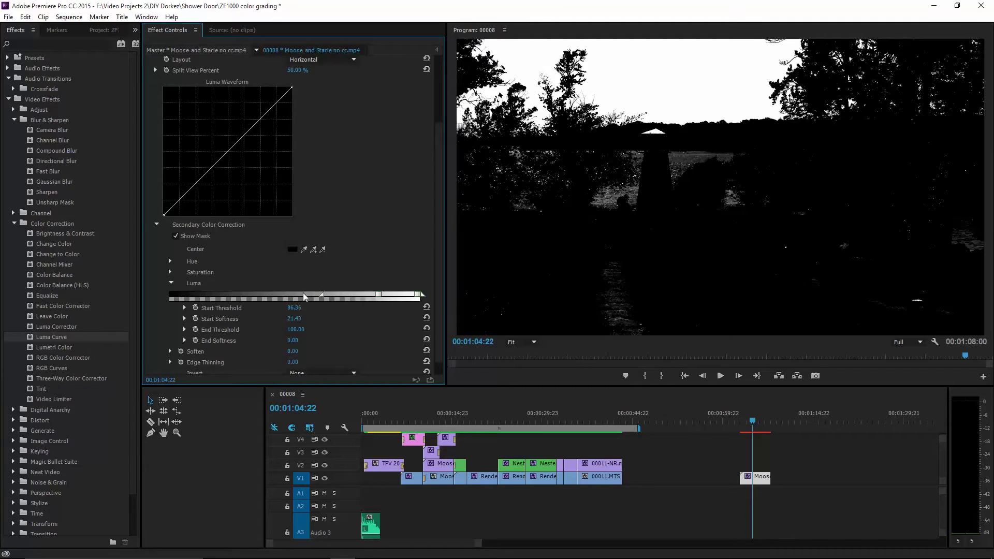
{"action": "left_click_drag", "start_coordinate": [321, 294], "coordinate": [324, 294]}
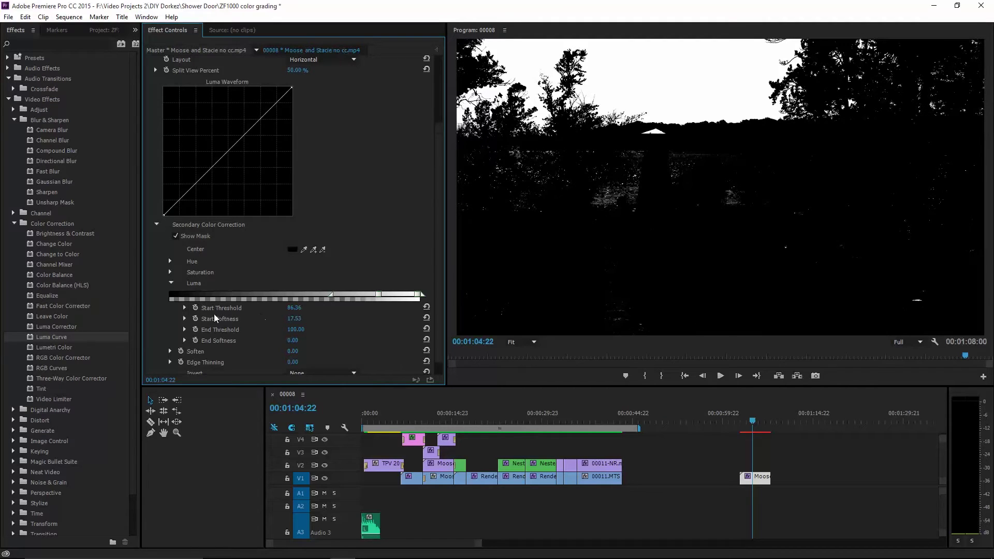
Slightly raise the Soften value of the secondary color correction and turn off its mask preview
{"action": "scroll", "coordinate": [246, 317], "scroll_direction": "down", "scroll_amount": 1}
{"action": "left_click", "coordinate": [170, 335]}
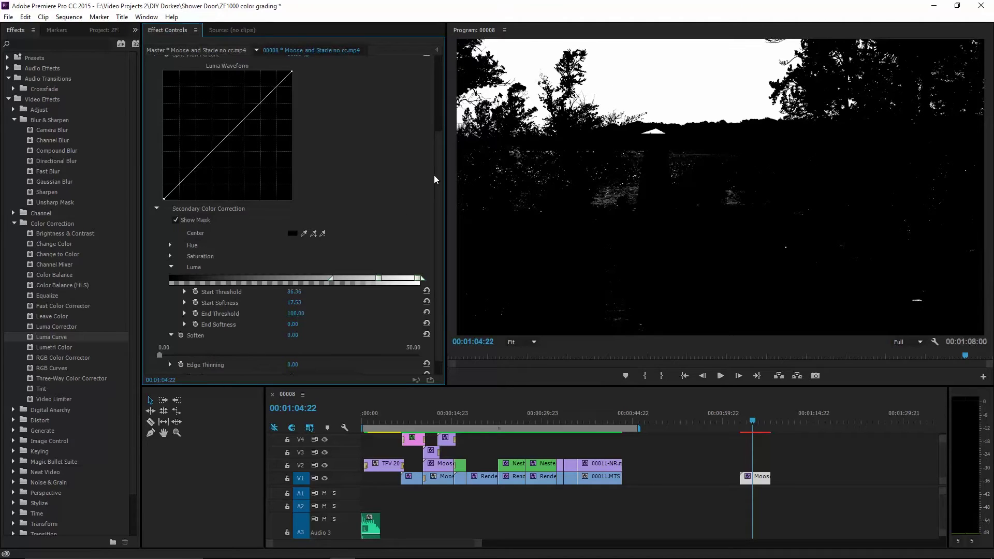
{"action": "left_click_drag", "start_coordinate": [163, 355], "coordinate": [174, 355]}
{"action": "left_click_drag", "start_coordinate": [440, 295], "coordinate": [444, 216]}
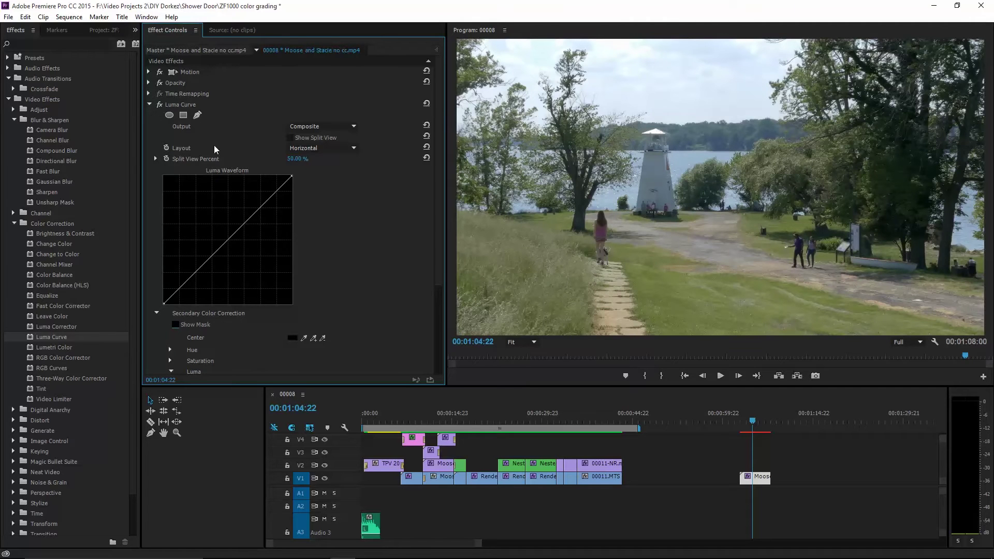
Pull the upper part of the luma curve down to darken the sky highlights and compare the image with the effect off and on
{"action": "left_click_drag", "start_coordinate": [274, 193], "coordinate": [281, 197]}
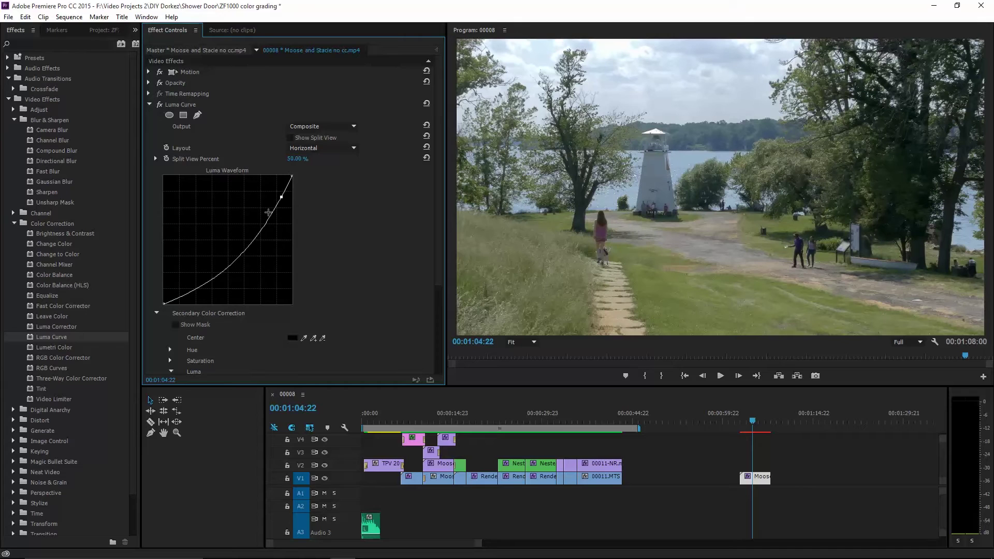
{"action": "left_click_drag", "start_coordinate": [282, 197], "coordinate": [282, 197]}
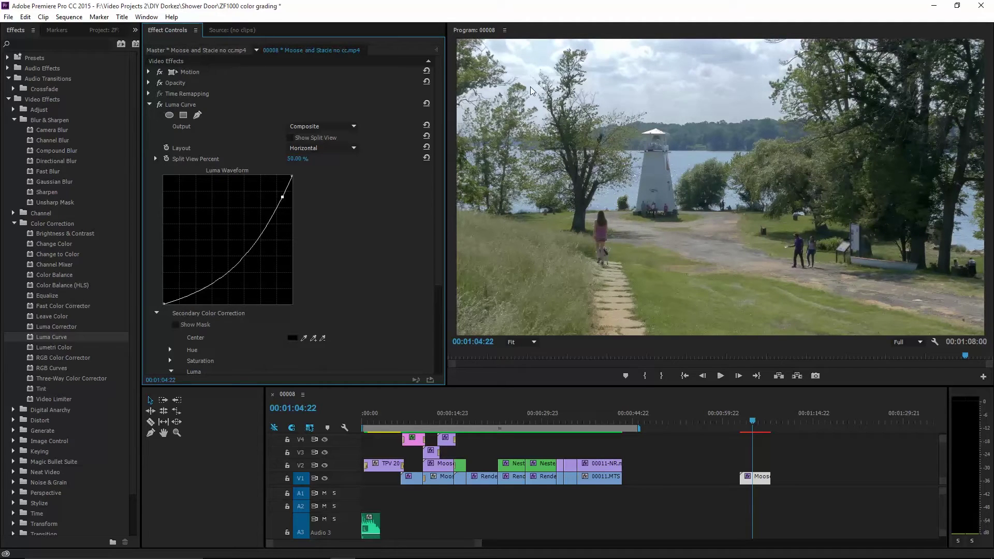
{"action": "left_click", "coordinate": [159, 105]}
{"action": "left_click", "coordinate": [159, 105]}
{"action": "left_click", "coordinate": [159, 105]}
{"action": "left_click", "coordinate": [159, 106]}
Add points to the luma curve to lift the midtones while keeping the highlights pulled down, and compare with the effect off and on
{"action": "mouse_move", "coordinate": [261, 241]}
{"action": "left_mouse_down"}
{"action": "mouse_move", "coordinate": [251, 236]}
{"action": "mouse_move", "coordinate": [230, 255]}
{"action": "mouse_move", "coordinate": [260, 226]}
{"action": "left_mouse_up"}
{"action": "left_click", "coordinate": [283, 199]}
{"action": "left_click_drag", "start_coordinate": [262, 222], "coordinate": [274, 219]}
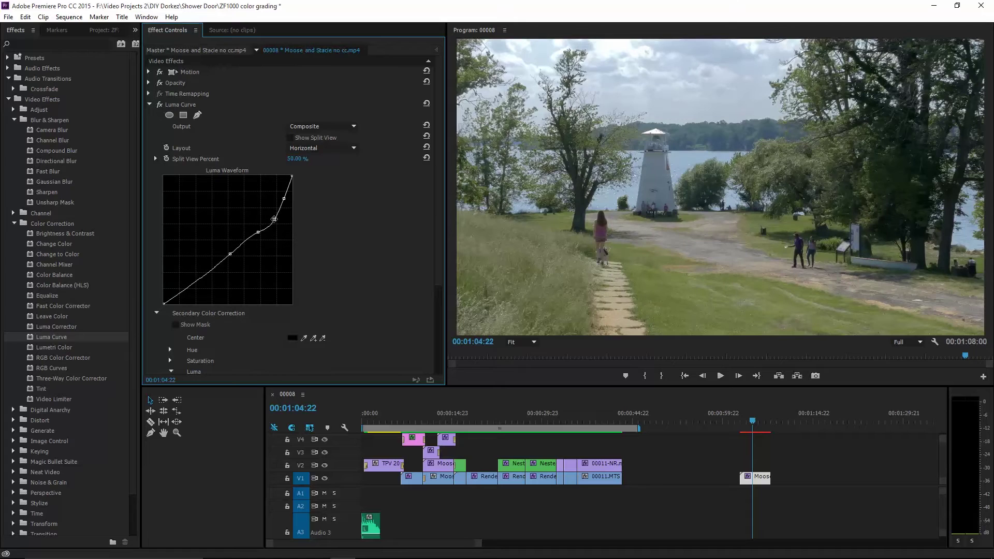
{"action": "left_click", "coordinate": [160, 105]}
{"action": "left_click", "coordinate": [160, 105]}
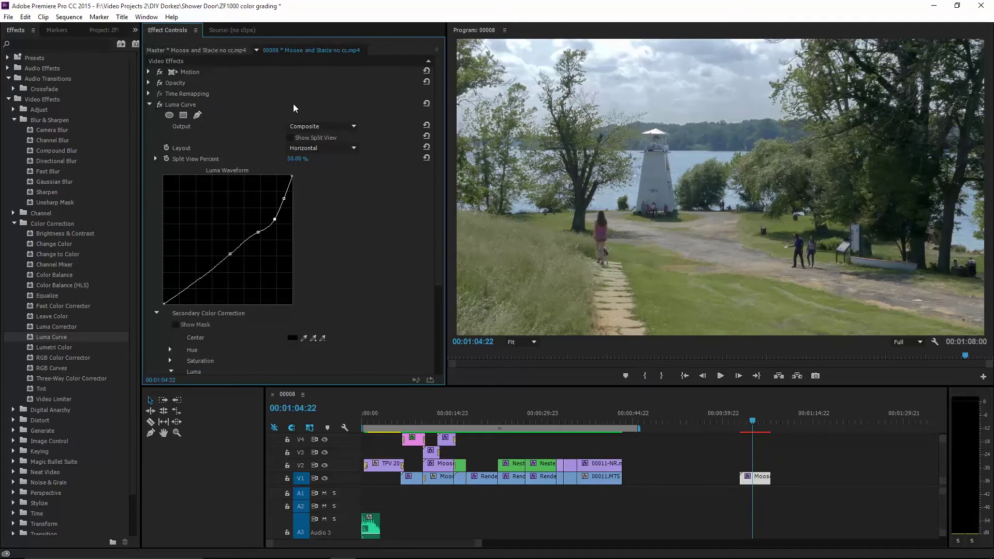
Examine the sky around the tower roof at 150% with Luma Curve off and on, and return the preview to Fit
{"action": "left_click", "coordinate": [518, 342]}
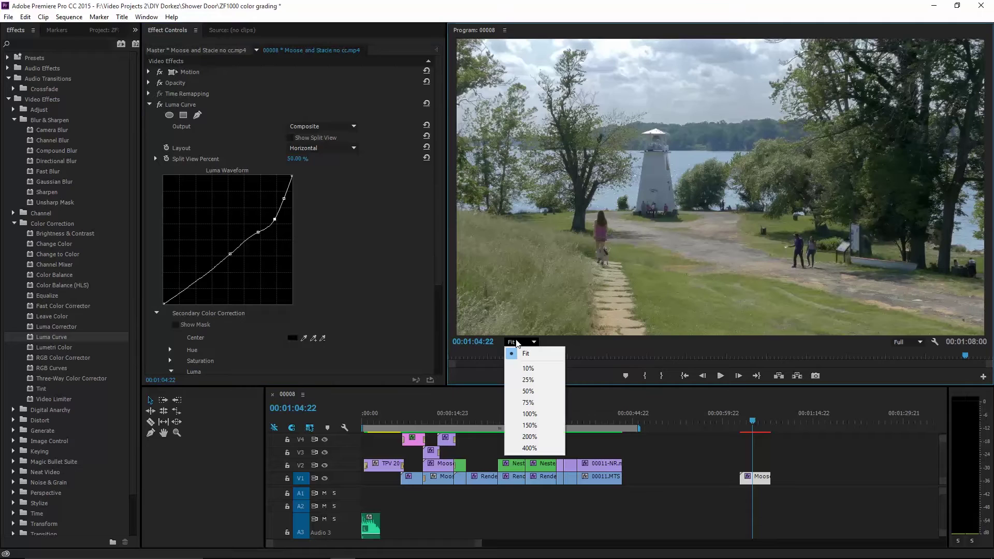
{"action": "left_click", "coordinate": [539, 427]}
{"action": "left_click_drag", "start_coordinate": [777, 330], "coordinate": [705, 332]}
{"action": "left_click_drag", "start_coordinate": [990, 205], "coordinate": [990, 143]}
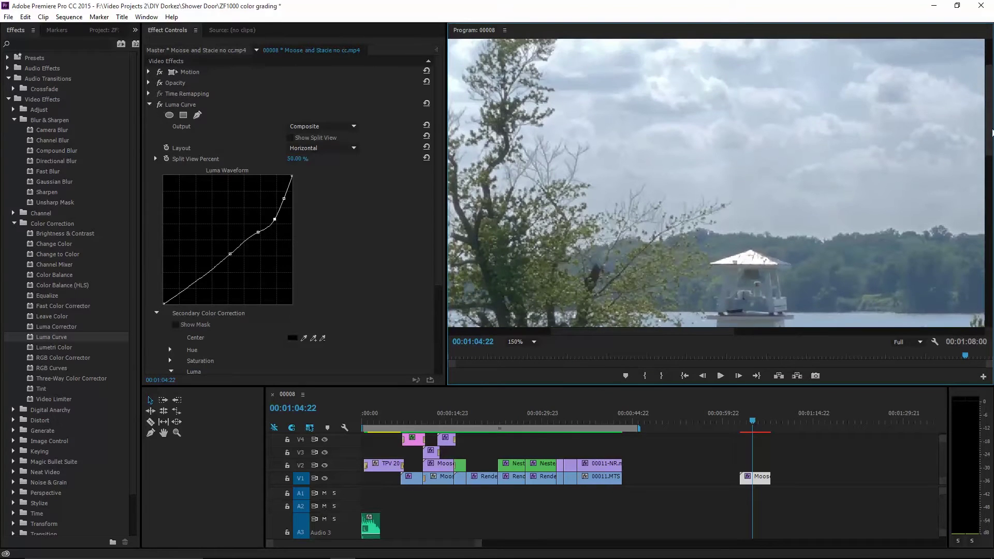
{"action": "left_click", "coordinate": [160, 105]}
{"action": "left_click", "coordinate": [160, 104]}
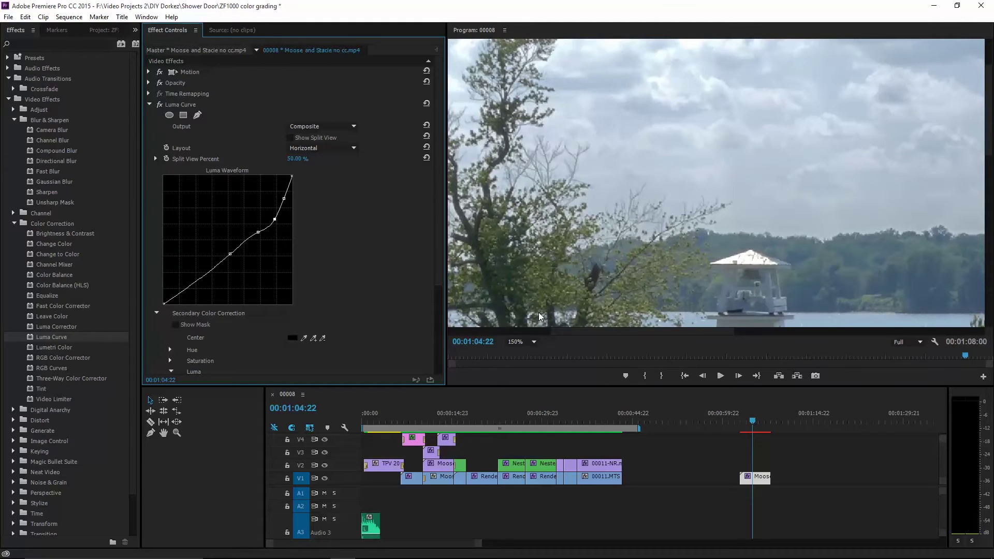
{"action": "left_click", "coordinate": [532, 344]}
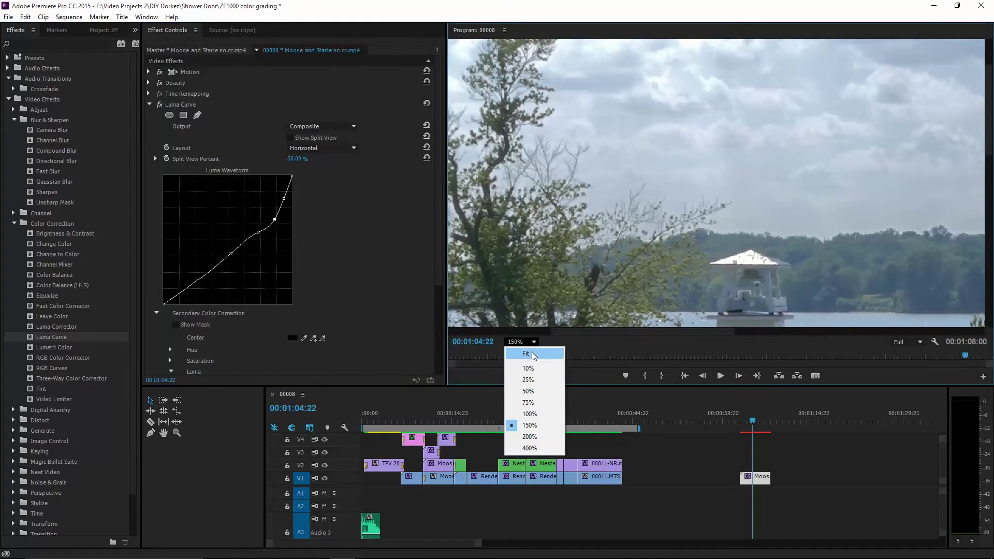
{"action": "left_click", "coordinate": [530, 353]}
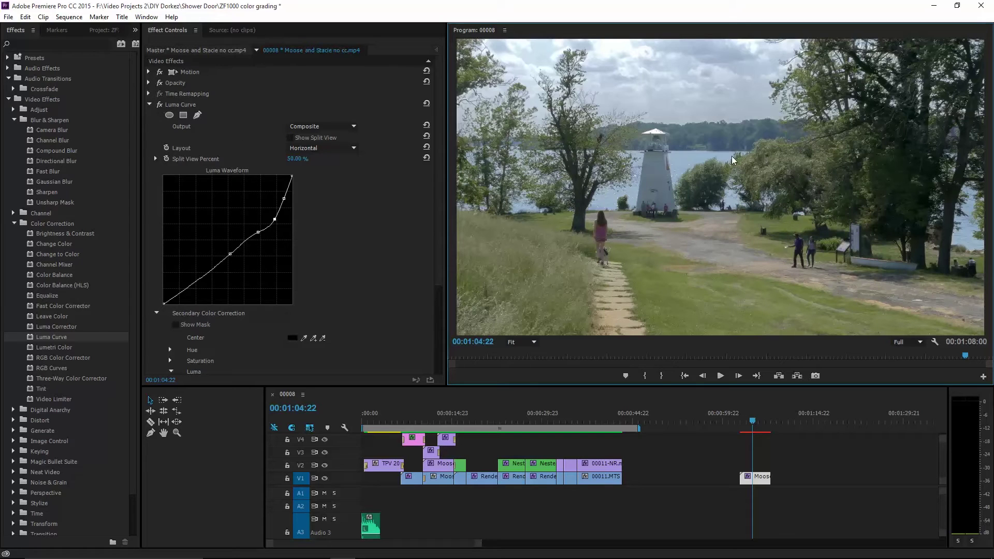
Compare the whole frame with the Luma Curve effect switched off and on
{"action": "left_click", "coordinate": [159, 105]}
{"action": "left_click", "coordinate": [160, 105]}
{"action": "left_click", "coordinate": [159, 105]}
{"action": "left_click", "coordinate": [160, 106]}
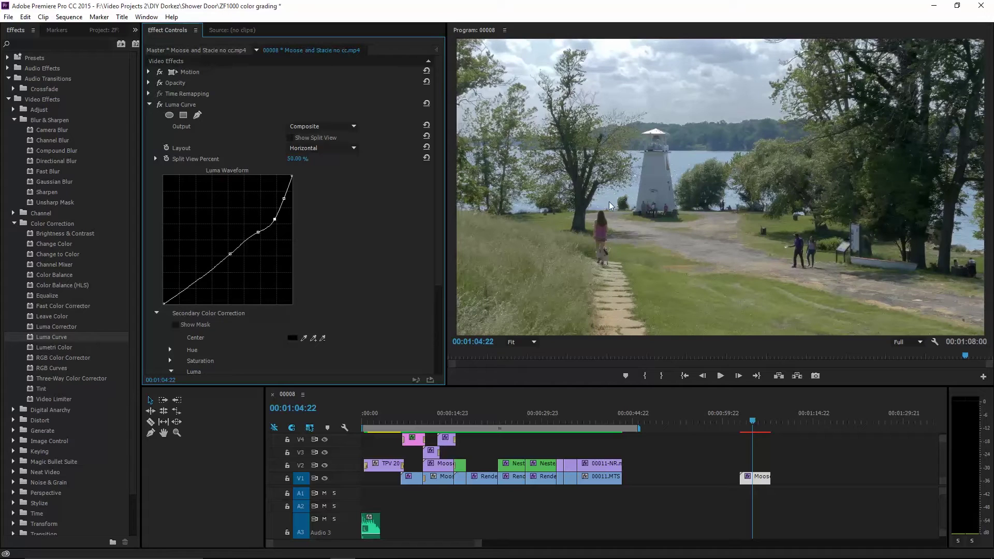
{"action": "left_click", "coordinate": [160, 105]}
{"action": "left_click", "coordinate": [159, 105]}
Add a rectangular mask to Luma Curve and stretch its corners beyond the frame to cover the sky, using a 25% preview
{"action": "left_click", "coordinate": [518, 342]}
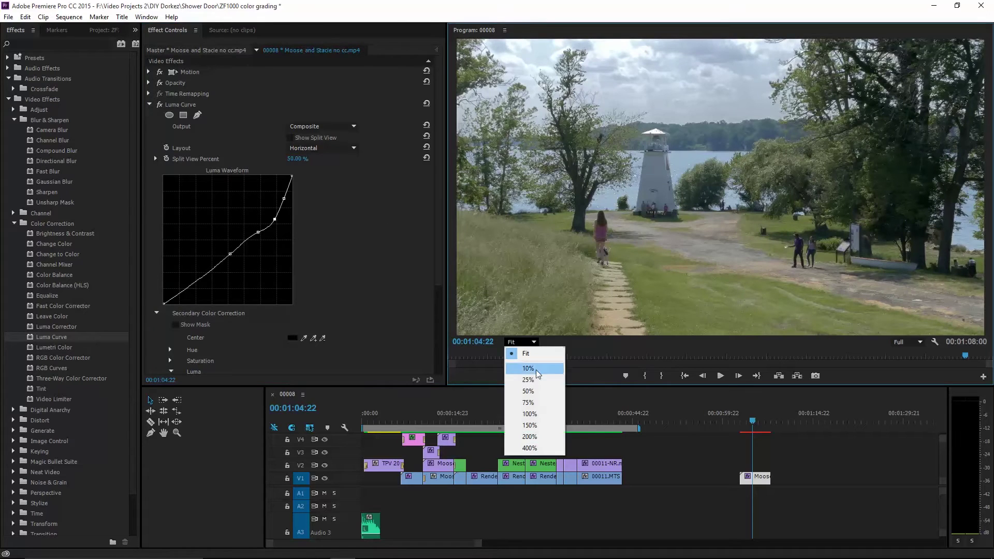
{"action": "left_click", "coordinate": [518, 380]}
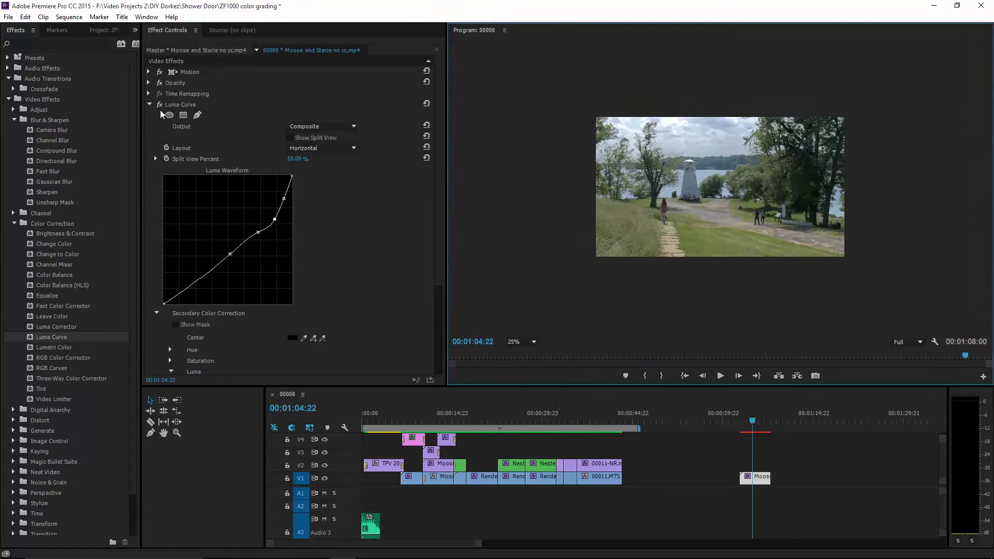
{"action": "left_click", "coordinate": [183, 115]}
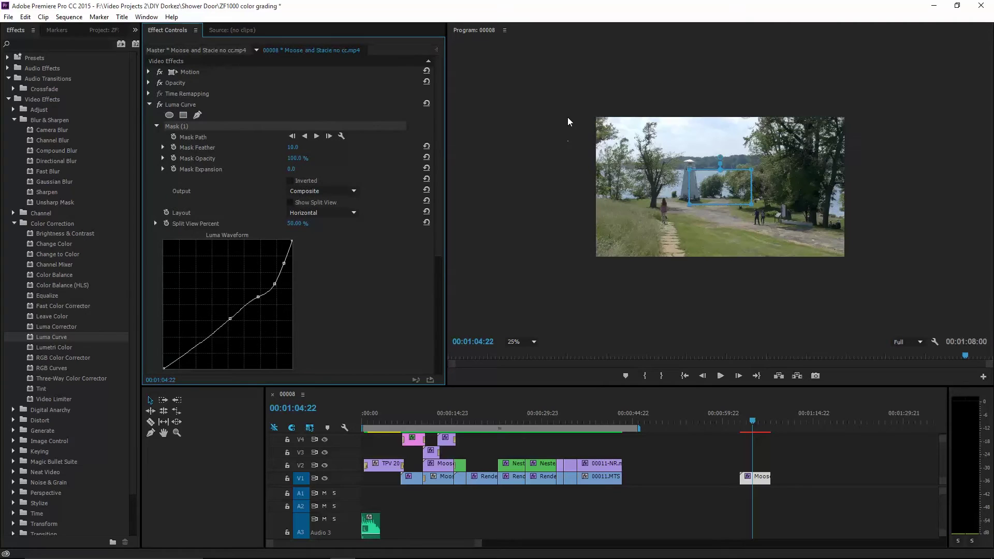
{"action": "left_click_drag", "start_coordinate": [689, 169], "coordinate": [582, 103]}
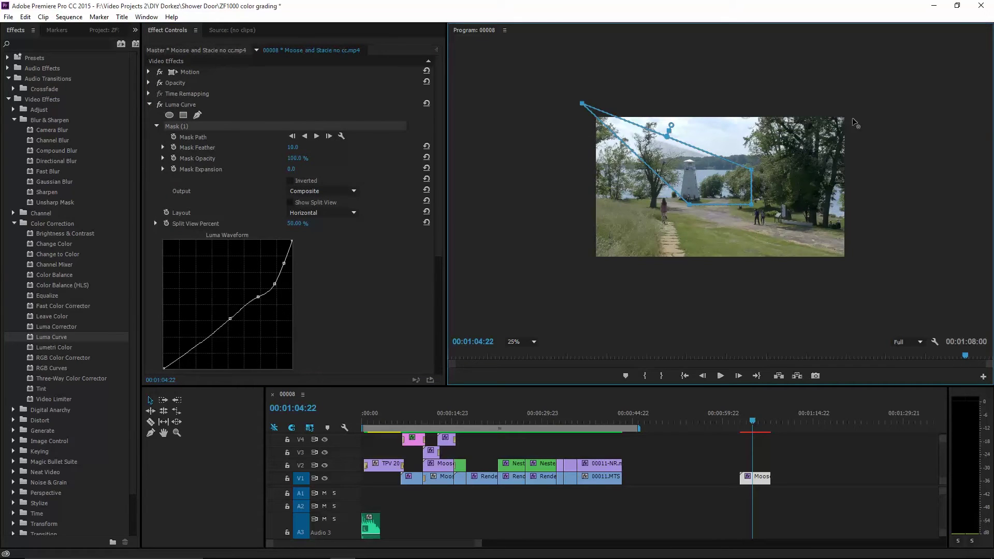
{"action": "left_click_drag", "start_coordinate": [751, 169], "coordinate": [862, 119]}
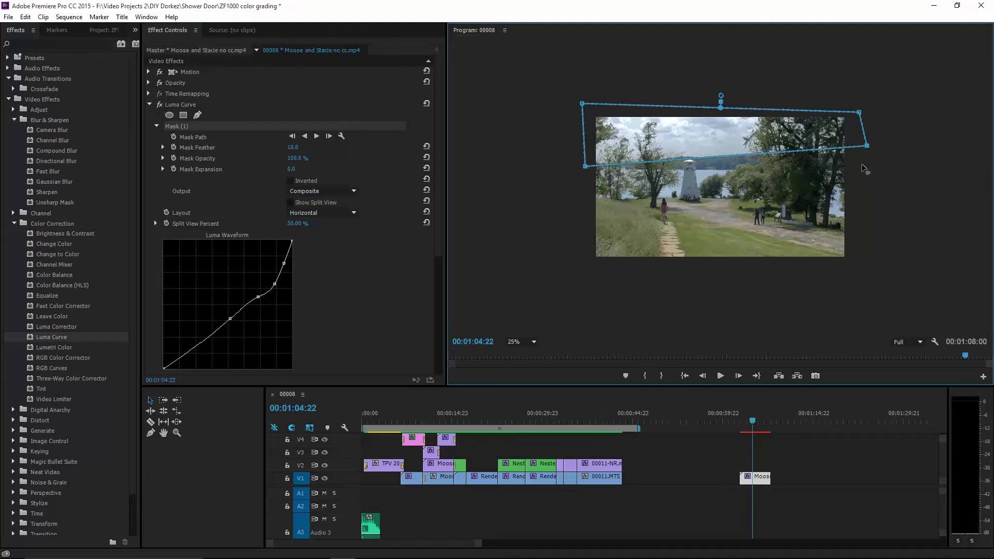
{"action": "left_click_drag", "start_coordinate": [862, 169], "coordinate": [861, 165]}
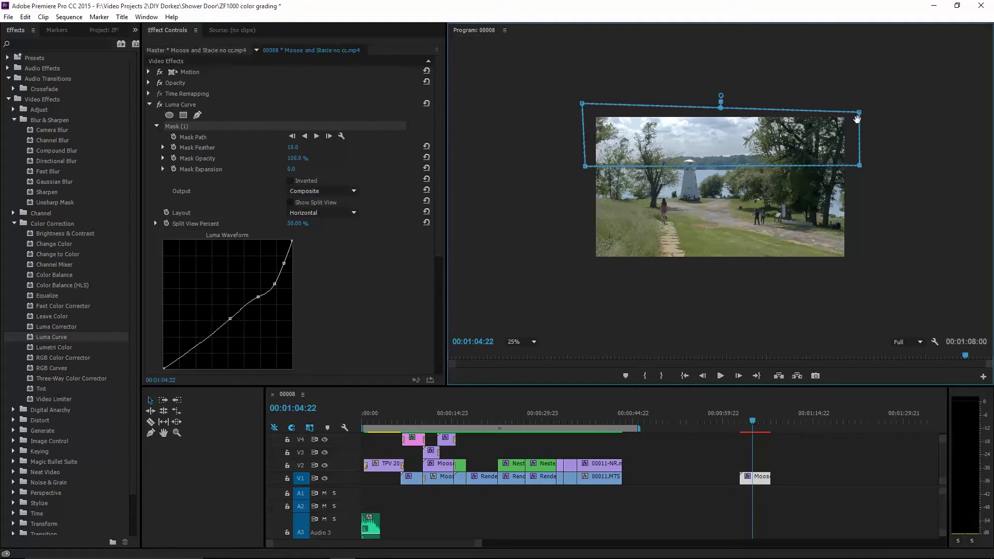
Raise the Luma Curve mask's upper-right corner and inspect the mask edge at 75% and 50% preview, returning to 25%
{"action": "left_click_drag", "start_coordinate": [859, 111], "coordinate": [857, 107]}
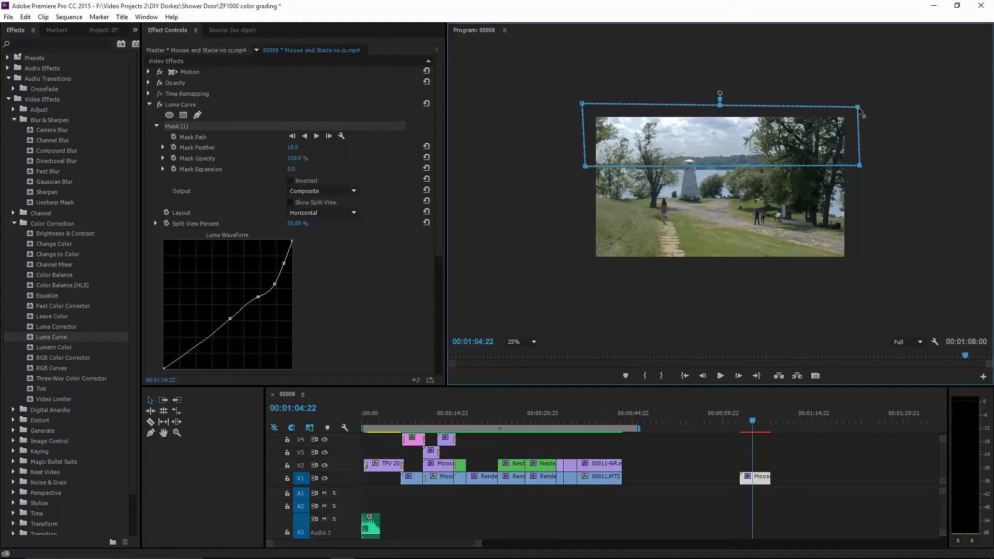
{"action": "left_click", "coordinate": [533, 343]}
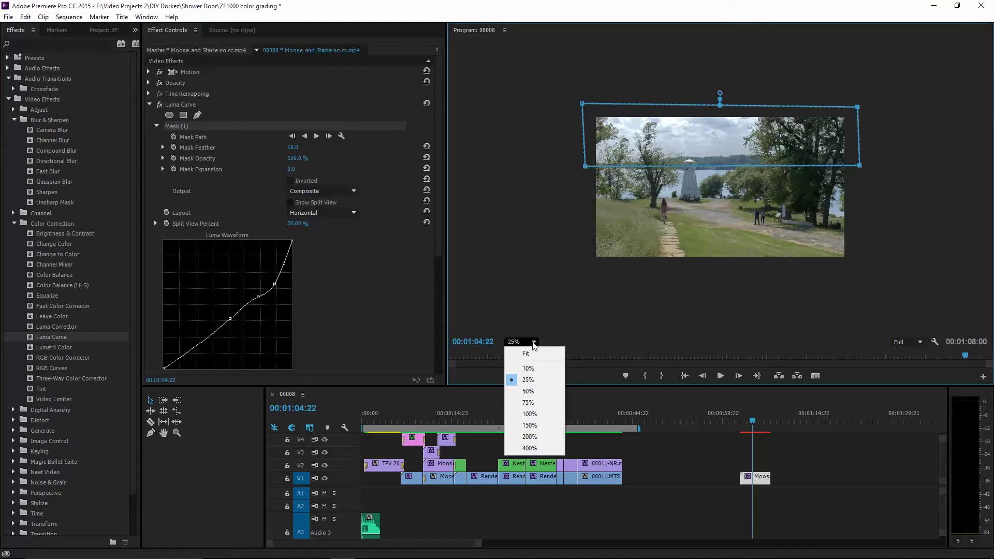
{"action": "left_click", "coordinate": [534, 403]}
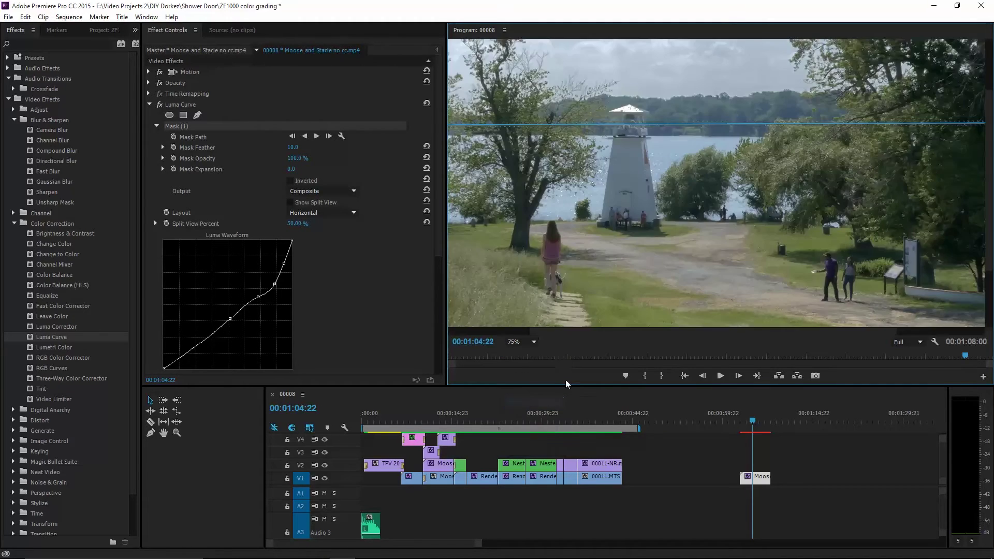
{"action": "left_click", "coordinate": [525, 346]}
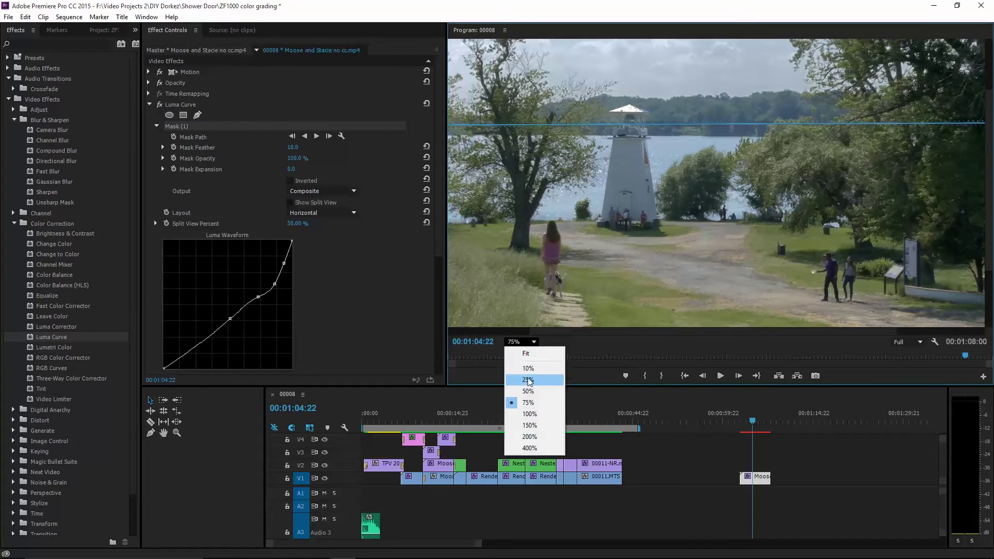
{"action": "left_click", "coordinate": [532, 392]}
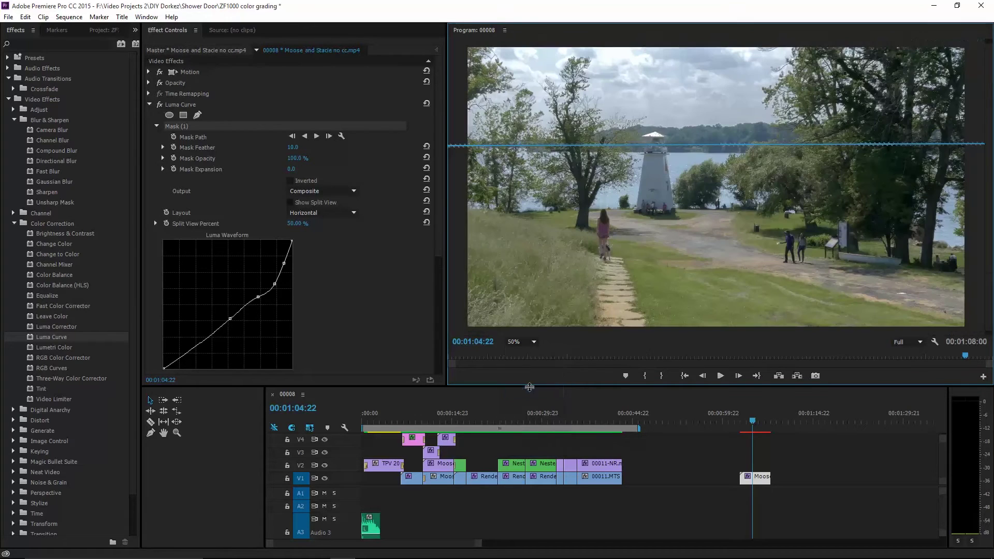
{"action": "left_click", "coordinate": [528, 344]}
{"action": "left_click", "coordinate": [536, 379]}
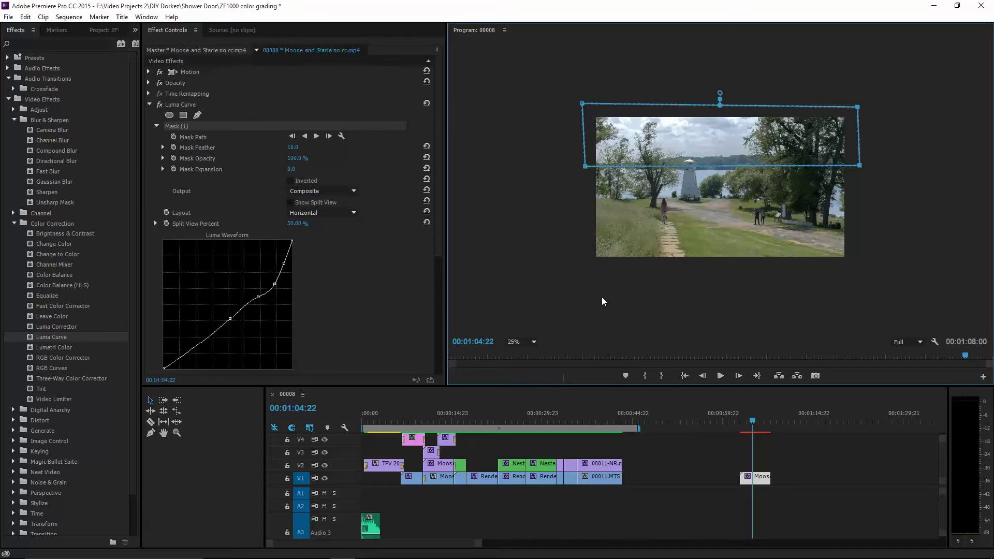
Set the Luma Curve mask's feather to 147.6 and raise both lower mask corners slightly
{"action": "left_click", "coordinate": [162, 148]}
{"action": "left_click_drag", "start_coordinate": [200, 168], "coordinate": [201, 167]}
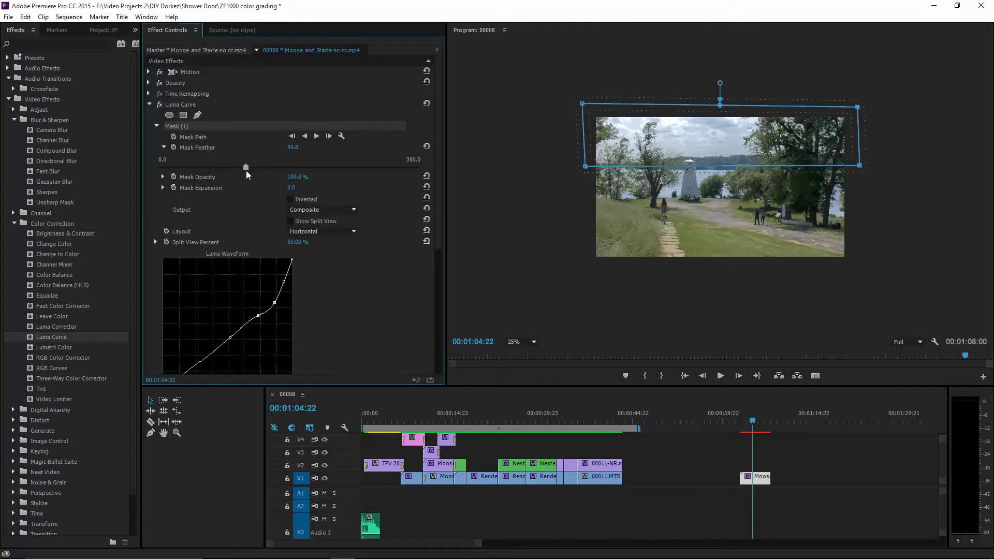
{"action": "left_click", "coordinate": [585, 167]}
{"action": "left_click_drag", "start_coordinate": [587, 165], "coordinate": [584, 162]}
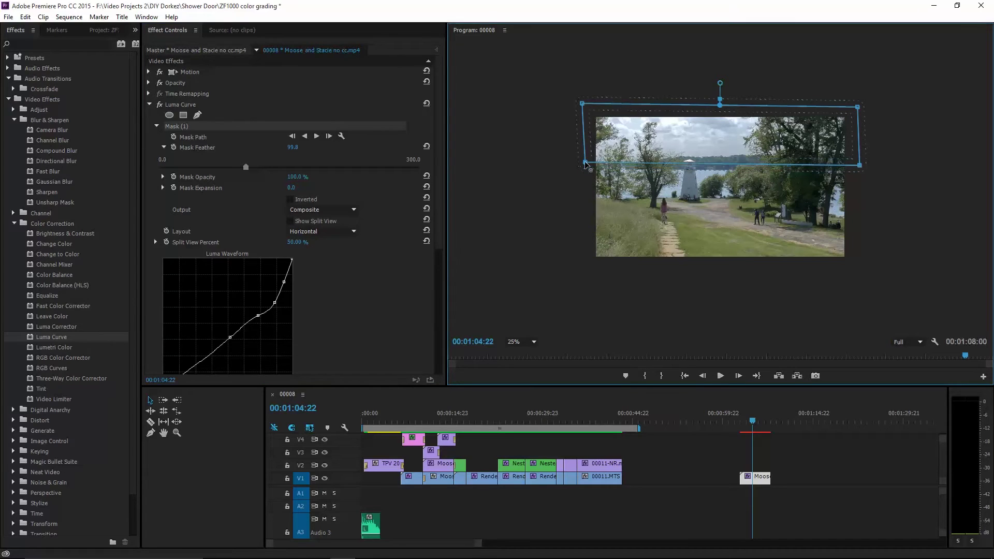
{"action": "left_click_drag", "start_coordinate": [860, 165], "coordinate": [863, 161]}
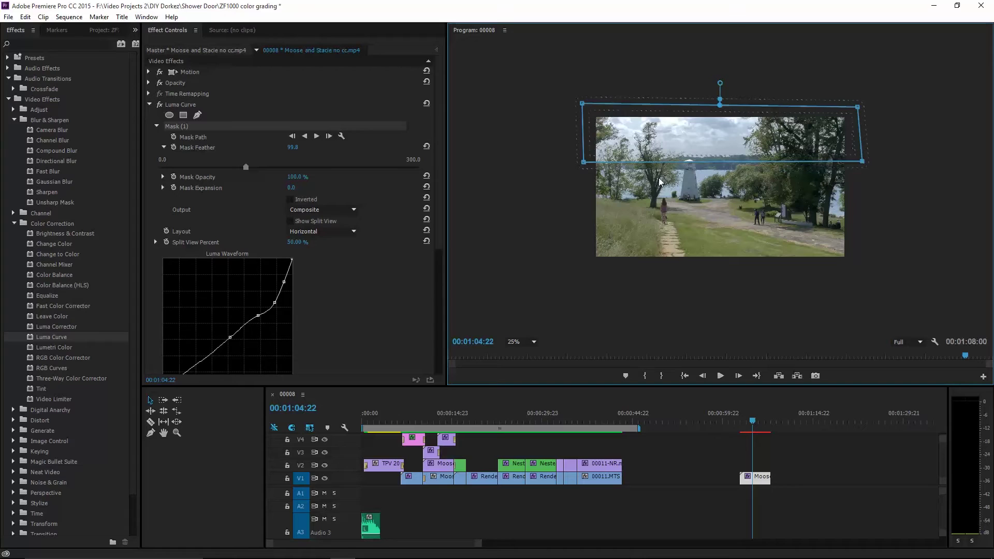
{"action": "left_click_drag", "start_coordinate": [245, 168], "coordinate": [271, 167]}
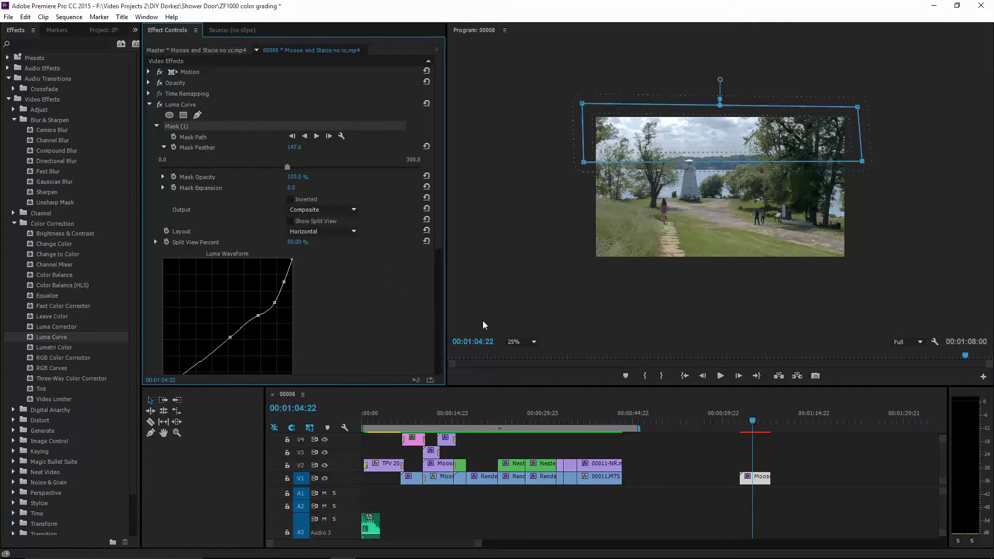
Collapse Luma Curve, hide the mask outline and compare the whole frame at Fit with the effect off and on
{"action": "left_click", "coordinate": [516, 342]}
{"action": "left_click", "coordinate": [526, 355]}
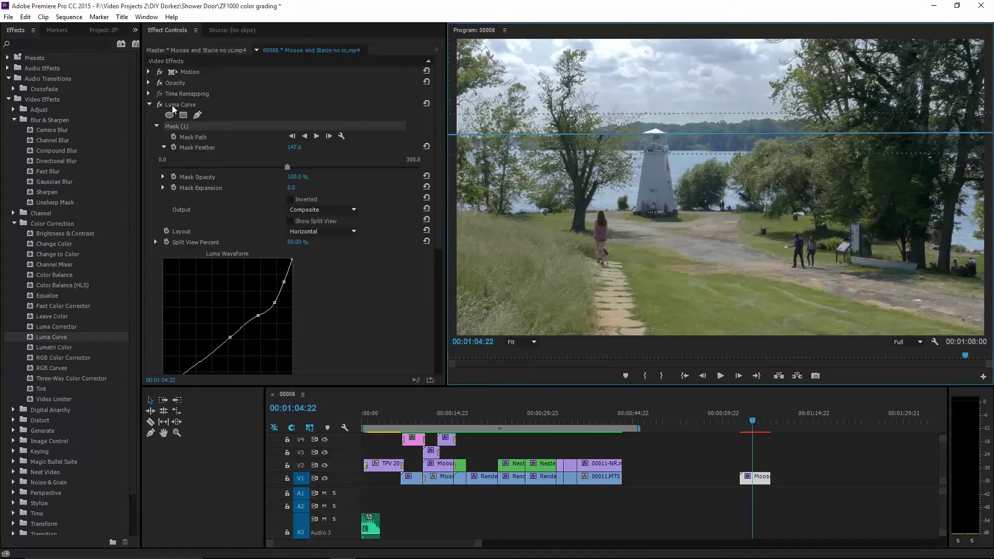
{"action": "left_click", "coordinate": [150, 105]}
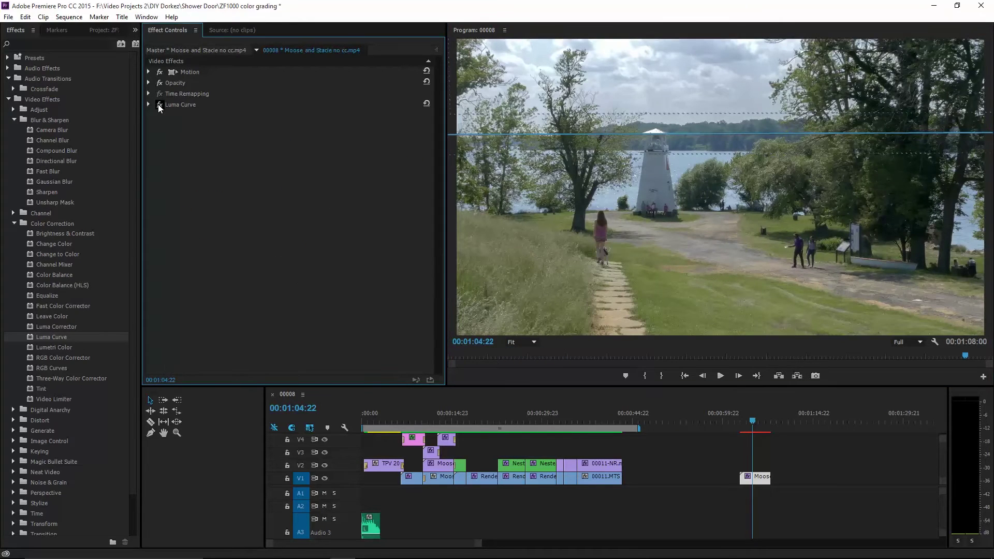
{"action": "left_click", "coordinate": [191, 164]}
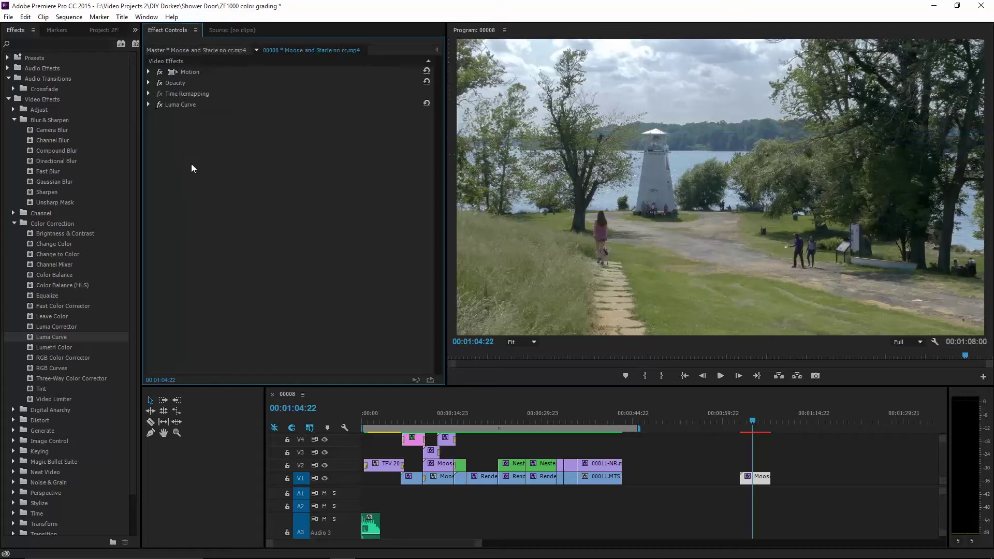
{"action": "left_click", "coordinate": [160, 106]}
{"action": "left_click", "coordinate": [160, 105]}
{"action": "left_click", "coordinate": [159, 105]}
{"action": "left_click", "coordinate": [160, 105]}
Apply the Shadow/Highlight effect to the clip, disable Auto Amounts and reduce the Shadow Amount to about 16
{"action": "left_click", "coordinate": [14, 121]}
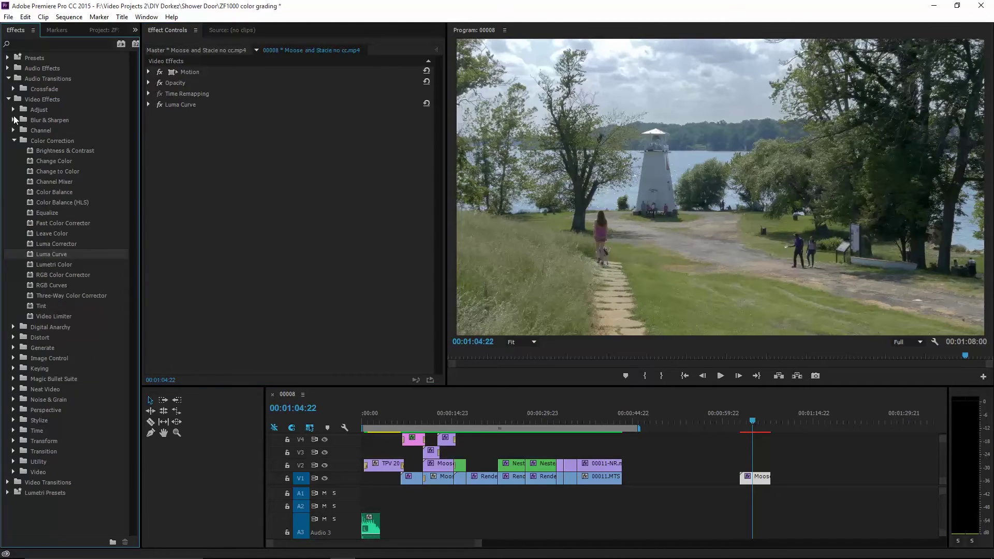
{"action": "left_click", "coordinate": [11, 139]}
{"action": "left_click", "coordinate": [13, 109]}
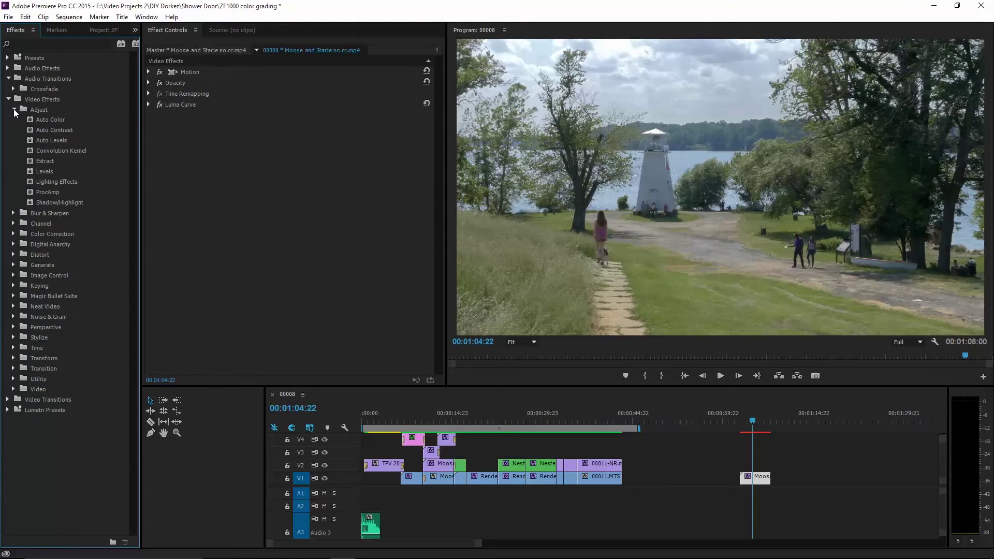
{"action": "left_click_drag", "start_coordinate": [32, 203], "coordinate": [202, 168]}
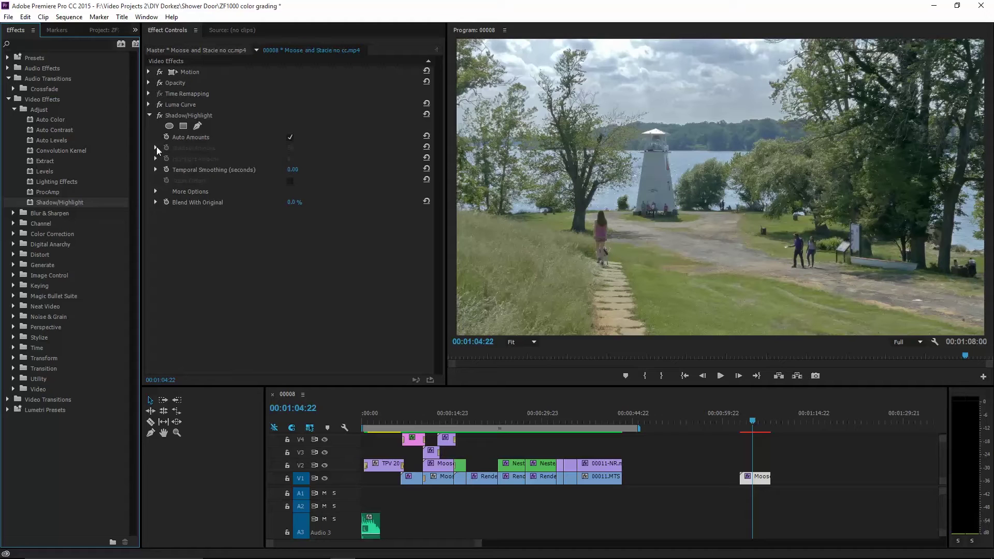
{"action": "left_click", "coordinate": [290, 138]}
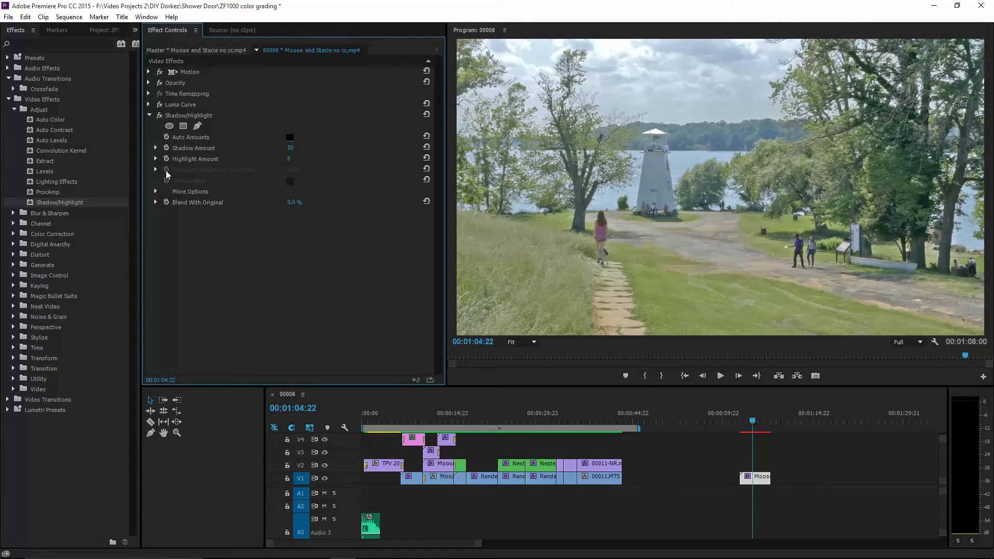
{"action": "left_click", "coordinate": [155, 159]}
{"action": "left_click", "coordinate": [155, 148]}
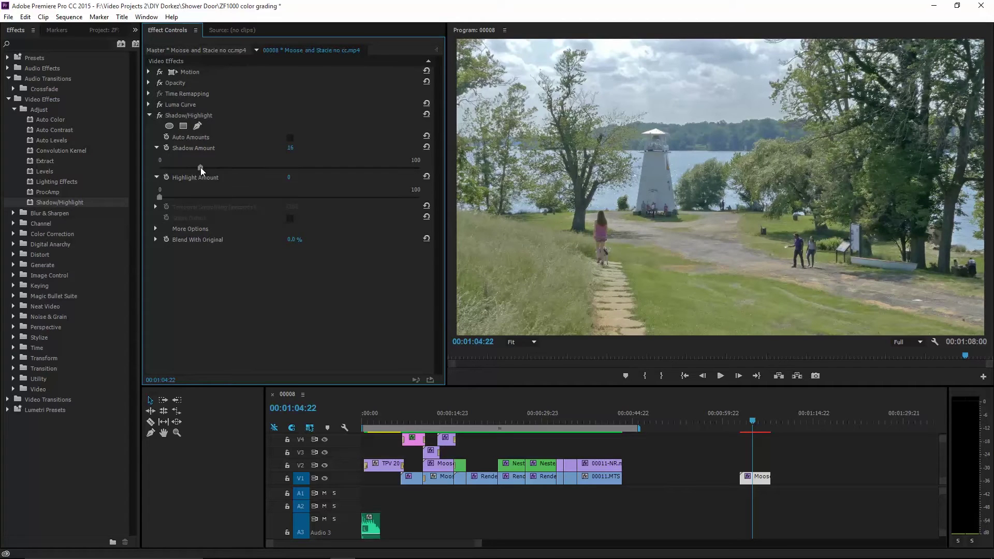
Fine-tune the Shadow Amount to 19 while comparing the frame with Shadow/Highlight off and on, and collapse the effect
{"action": "left_click", "coordinate": [160, 116]}
{"action": "left_click", "coordinate": [159, 116]}
{"action": "left_click", "coordinate": [160, 116]}
{"action": "left_click", "coordinate": [159, 116]}
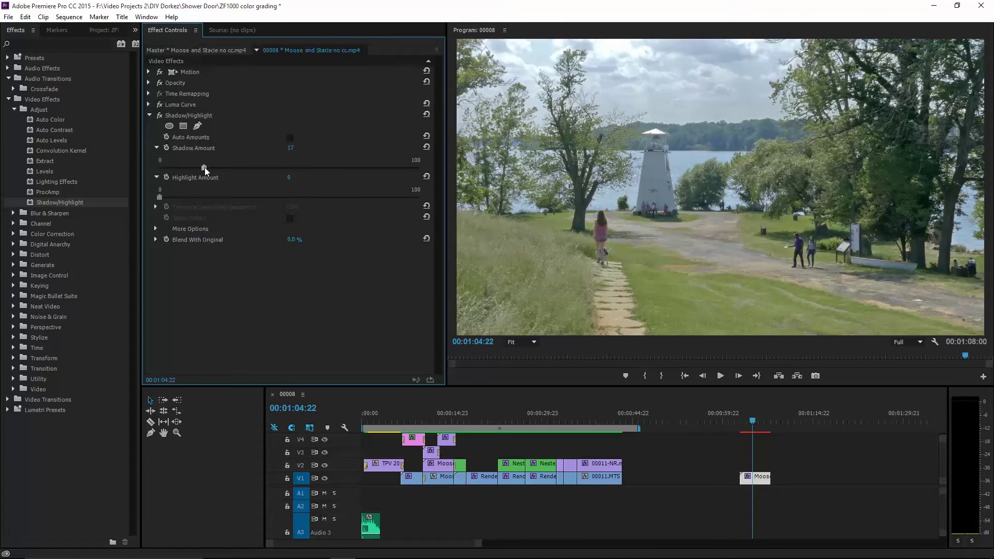
{"action": "left_click", "coordinate": [159, 115]}
{"action": "left_click", "coordinate": [160, 116]}
{"action": "left_click", "coordinate": [160, 116]}
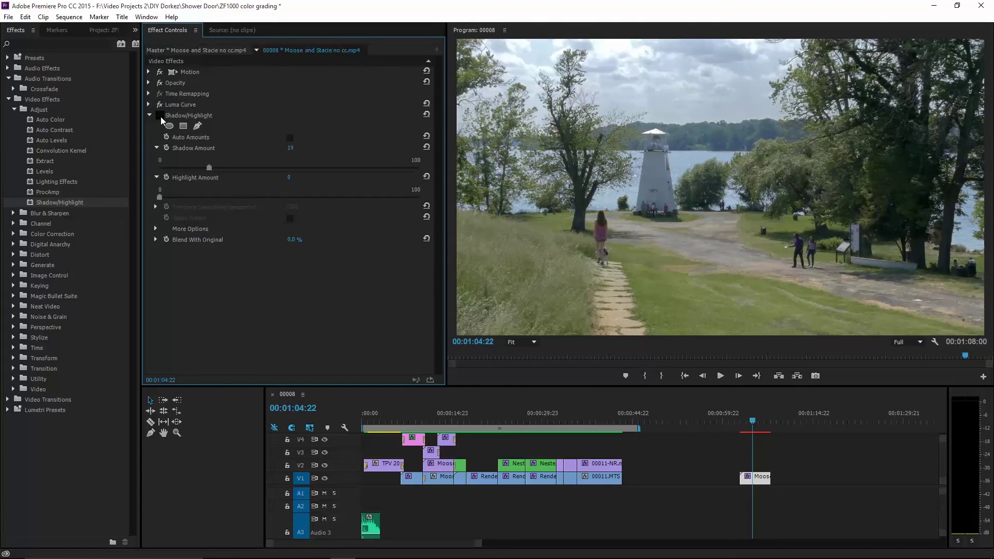
{"action": "left_click", "coordinate": [160, 116]}
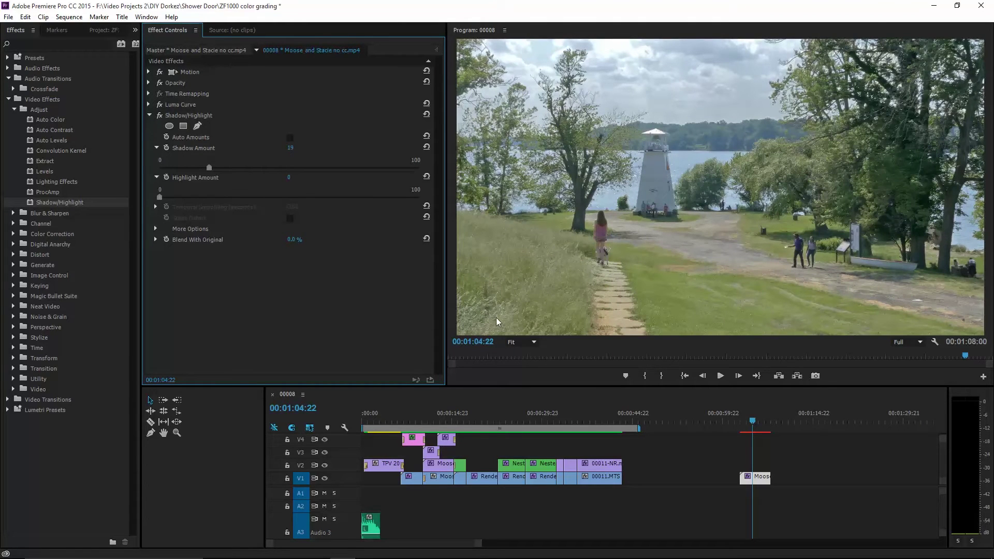
{"action": "left_click", "coordinate": [521, 342]}
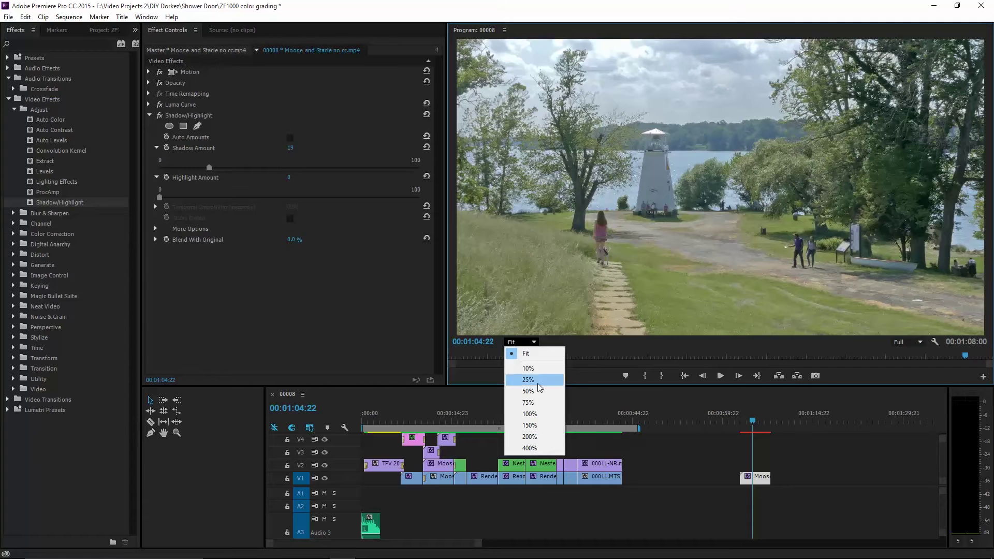
{"action": "left_click", "coordinate": [526, 353]}
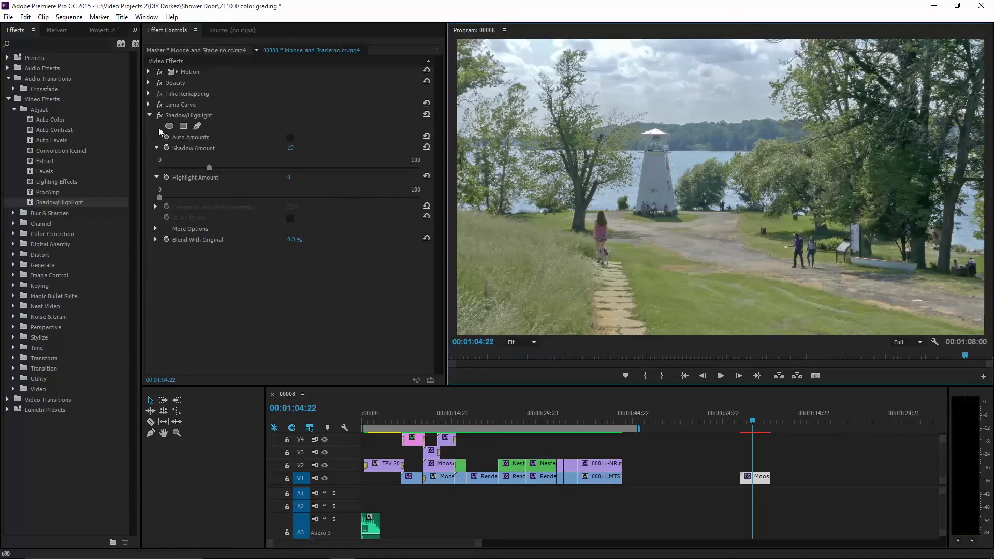
{"action": "left_click", "coordinate": [150, 116]}
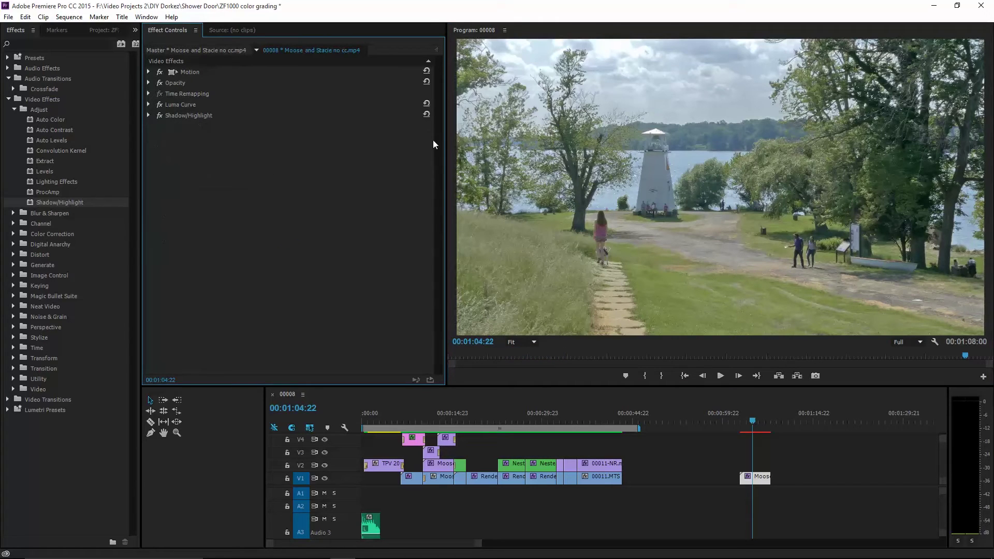
Apply the Three-Way Color Corrector to the clip and shift its Highlights toward a warm yellow
{"action": "left_click", "coordinate": [13, 234]}
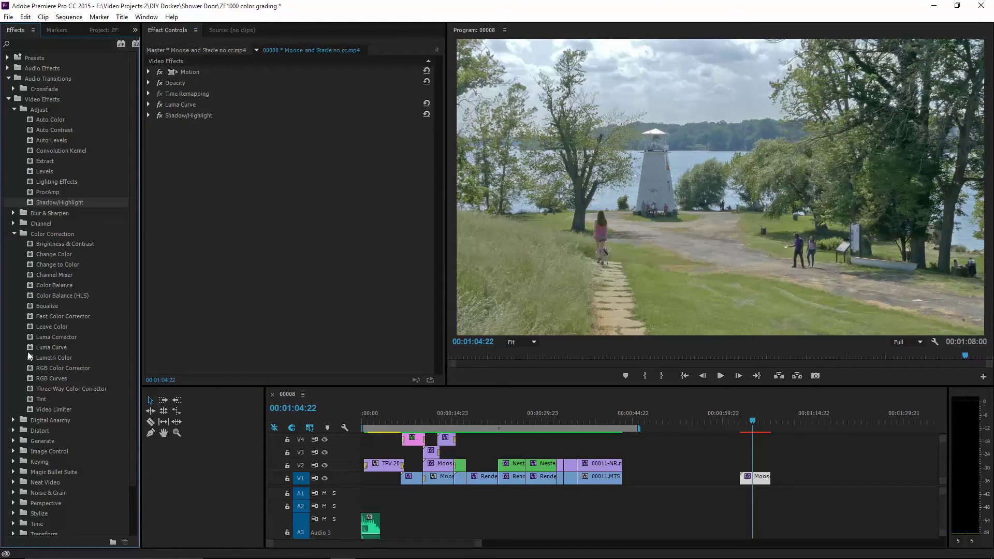
{"action": "left_click_drag", "start_coordinate": [30, 388], "coordinate": [201, 203]}
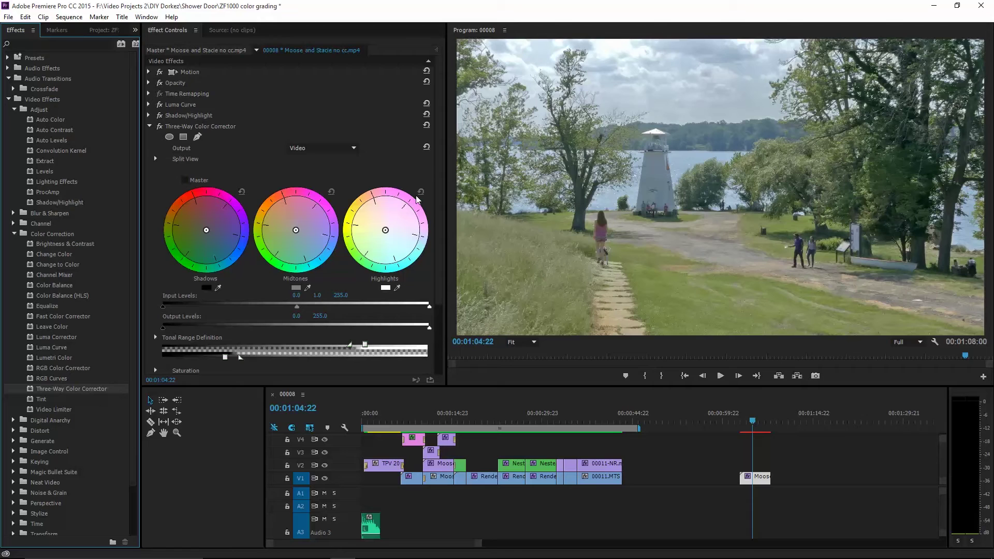
{"action": "left_click_drag", "start_coordinate": [389, 233], "coordinate": [380, 230]}
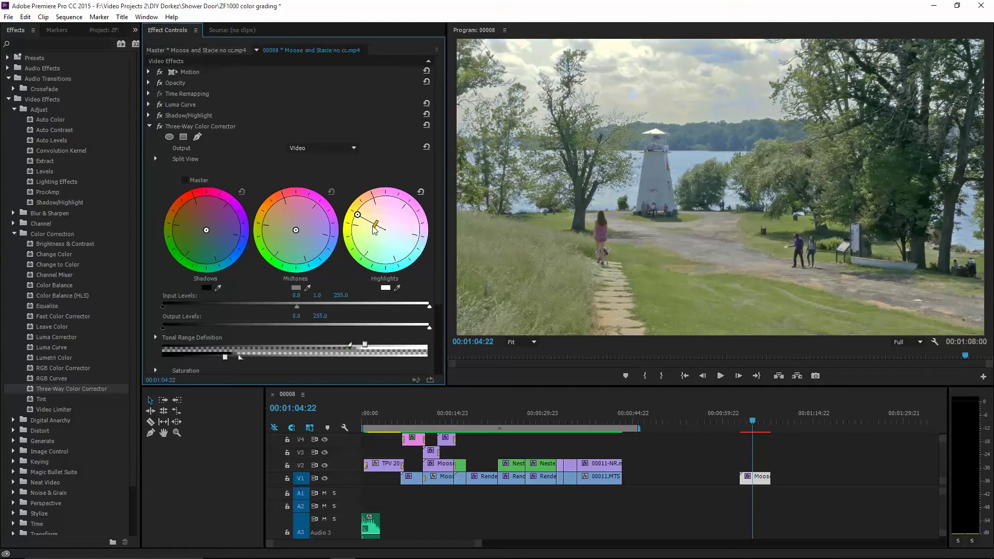
Restrict the highlight tonal range to the brightest areas and fine-tune the strength of the yellow Highlights tint
{"action": "scroll", "coordinate": [368, 237], "scroll_direction": "down", "scroll_amount": 1}
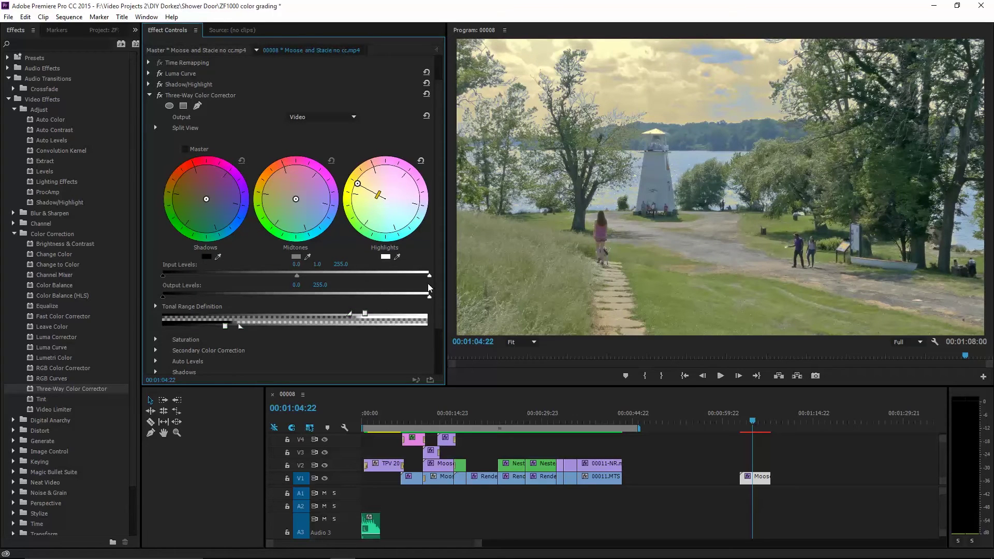
{"action": "left_click_drag", "start_coordinate": [381, 313], "coordinate": [362, 319]}
{"action": "left_click_drag", "start_coordinate": [379, 198], "coordinate": [361, 192]}
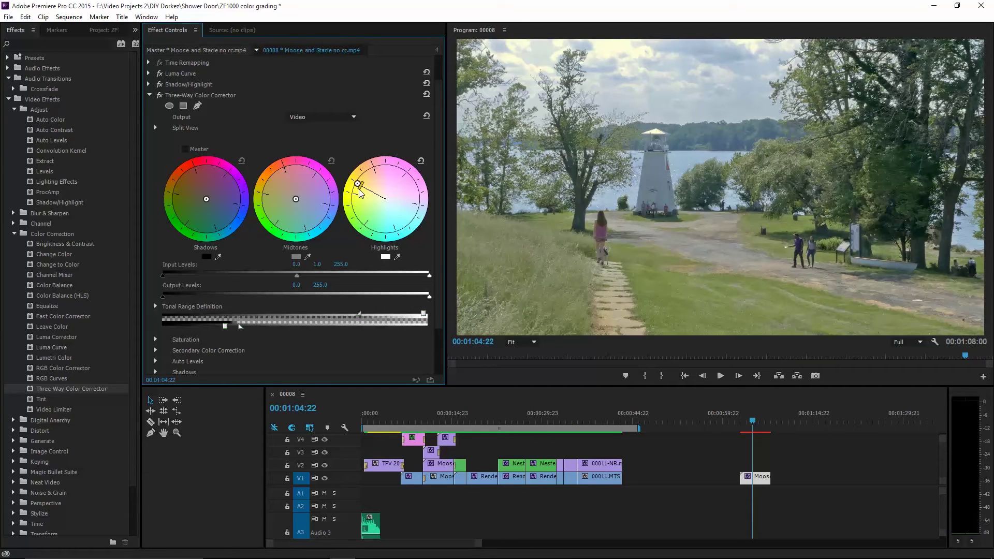
{"action": "left_click_drag", "start_coordinate": [361, 192], "coordinate": [380, 201]}
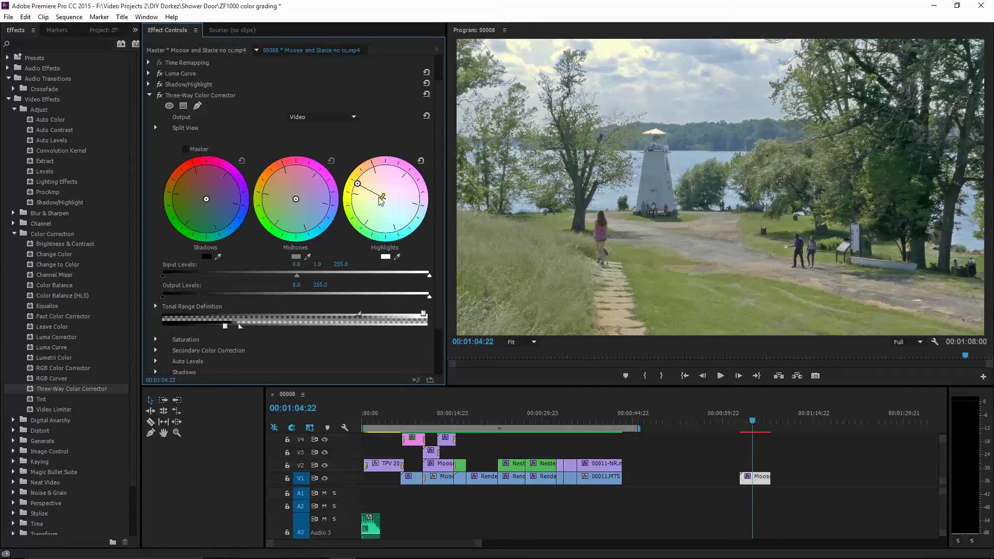
{"action": "left_click_drag", "start_coordinate": [382, 199], "coordinate": [377, 199]}
Tint the Shadows toward blue and adjust the shadow tonal range and tint strength so only the darkest areas are affected
{"action": "left_click", "coordinate": [13, 472]}
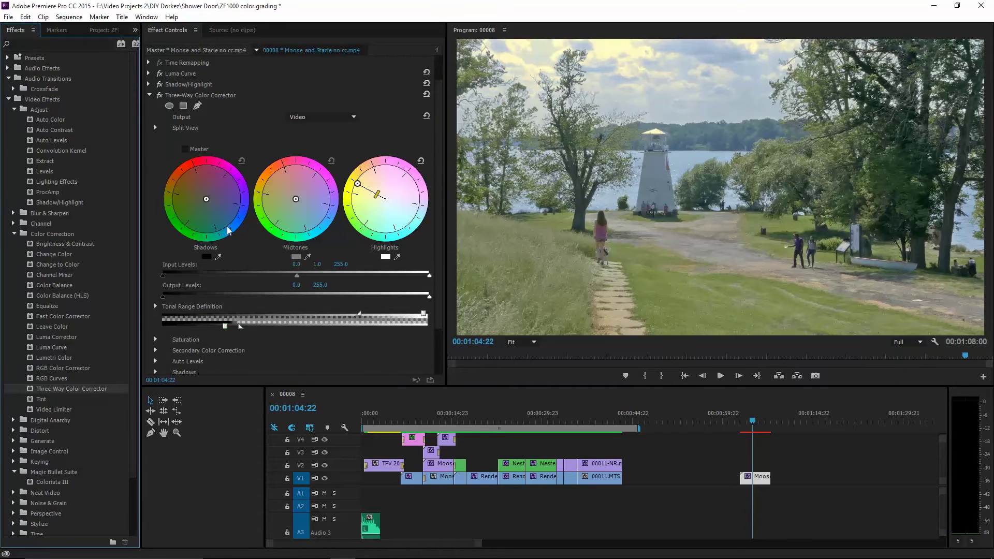
{"action": "left_click_drag", "start_coordinate": [207, 200], "coordinate": [209, 202]}
{"action": "mouse_move", "coordinate": [226, 327]}
{"action": "left_mouse_down"}
{"action": "mouse_move", "coordinate": [165, 329]}
{"action": "mouse_move", "coordinate": [207, 332]}
{"action": "left_mouse_up"}
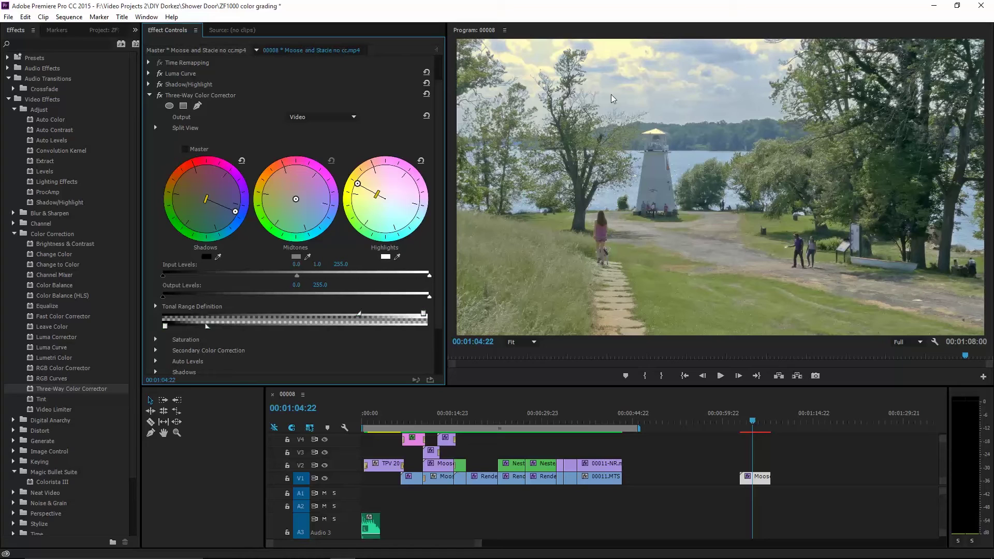
{"action": "left_click_drag", "start_coordinate": [165, 326], "coordinate": [179, 328]}
{"action": "left_click_drag", "start_coordinate": [207, 200], "coordinate": [215, 203]}
{"action": "left_click_drag", "start_coordinate": [178, 325], "coordinate": [201, 325]}
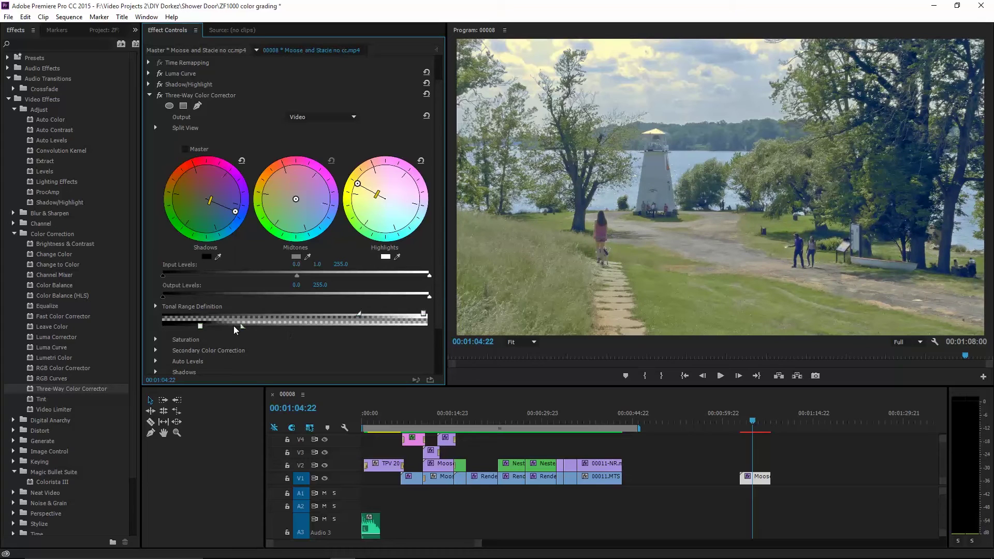
{"action": "left_click_drag", "start_coordinate": [200, 326], "coordinate": [190, 326]}
{"action": "left_click_drag", "start_coordinate": [211, 207], "coordinate": [199, 203]}
Compare the frame with the Three-Way Color Corrector off and on, and collapse its settings and the Adjust effects group
{"action": "left_click", "coordinate": [161, 96]}
{"action": "left_click", "coordinate": [161, 96]}
{"action": "left_click", "coordinate": [150, 96]}
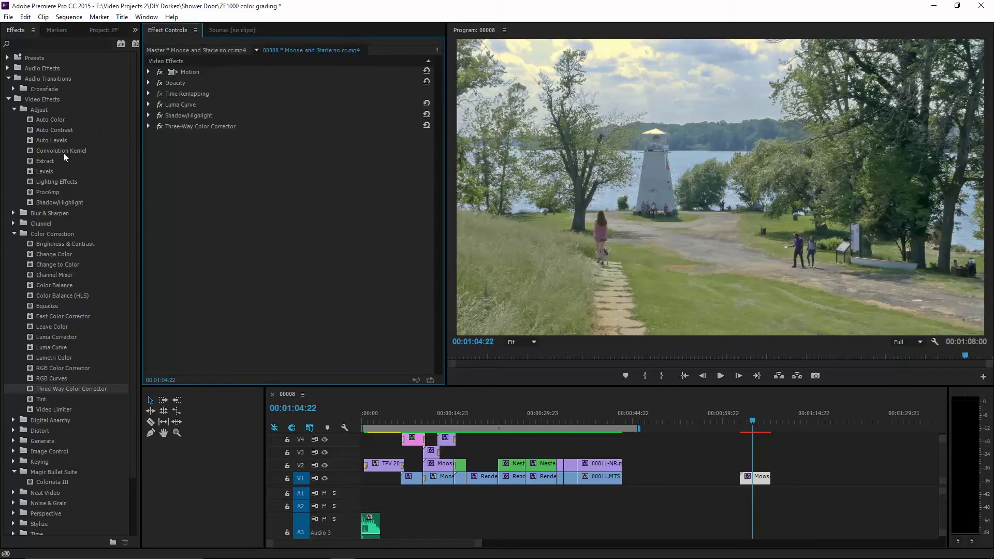
{"action": "left_click", "coordinate": [14, 110]}
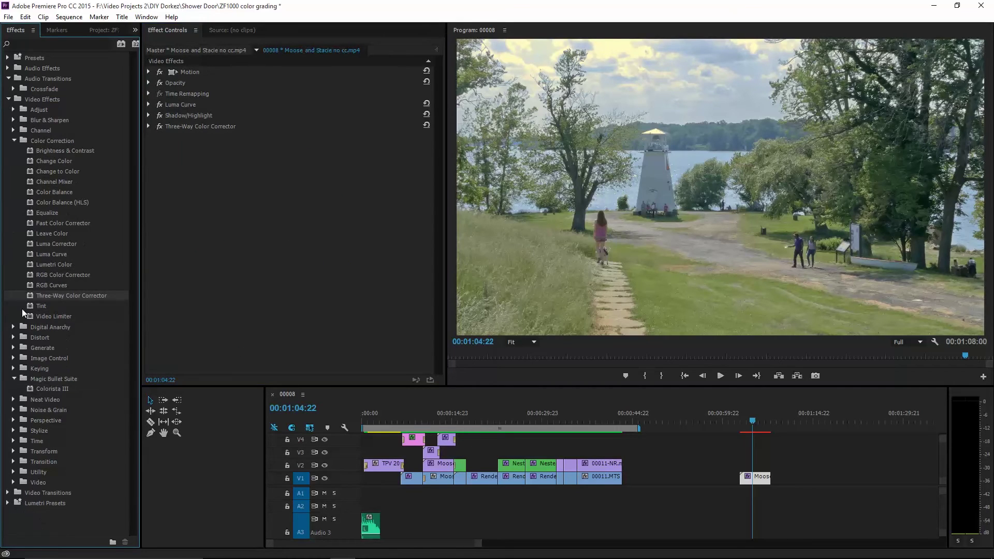
Apply Colorista III to the clip and tint its Shadow wheel toward blue and its Midtone and Highlight wheels slightly toward yellow
{"action": "left_click_drag", "start_coordinate": [11, 393], "coordinate": [229, 223]}
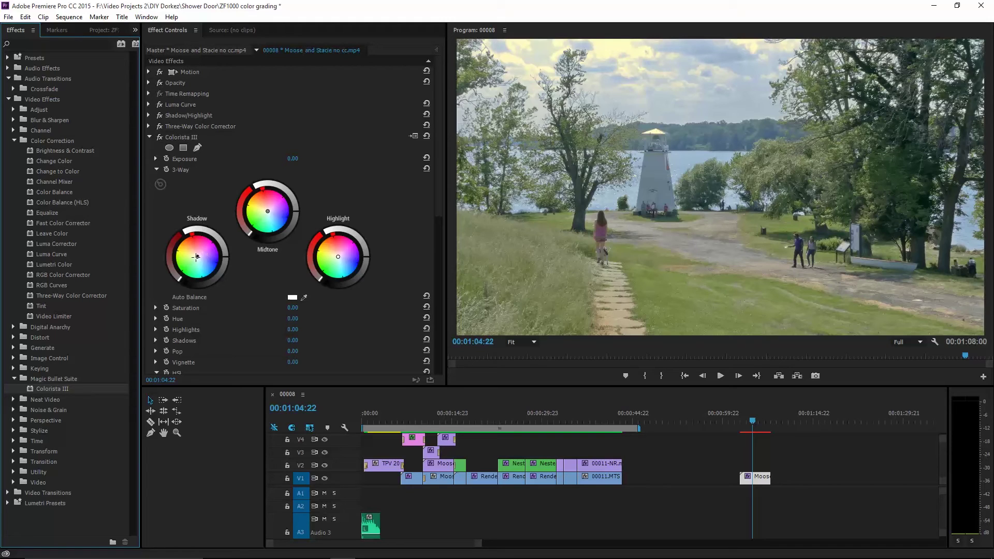
{"action": "left_click_drag", "start_coordinate": [197, 257], "coordinate": [203, 258]}
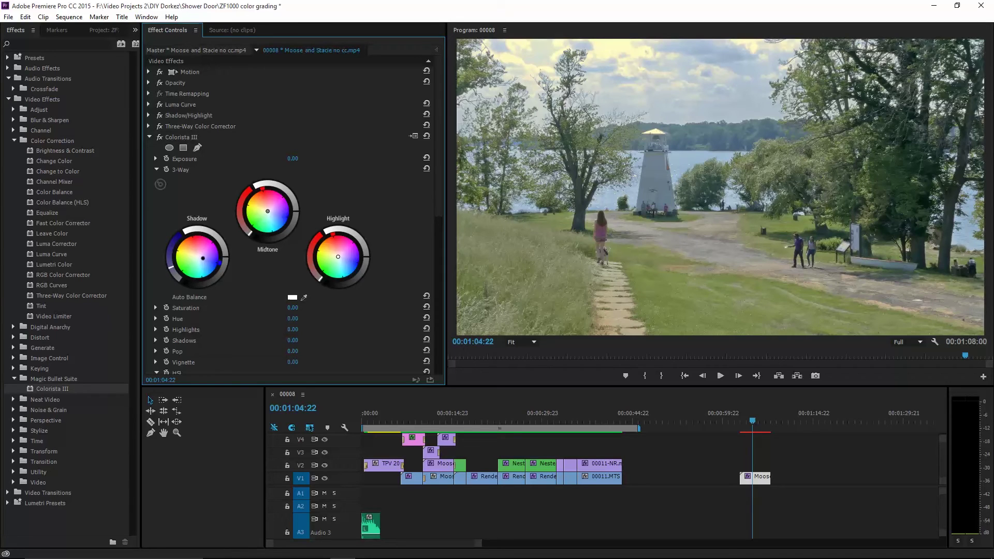
{"action": "left_click_drag", "start_coordinate": [267, 210], "coordinate": [266, 211]}
{"action": "left_click_drag", "start_coordinate": [338, 257], "coordinate": [336, 256]}
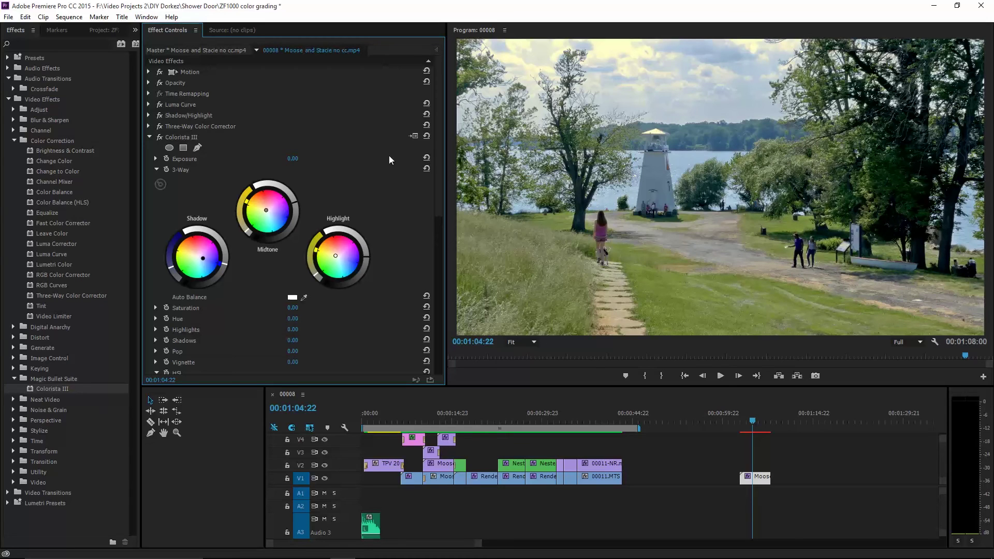
Set Colorista III's Highlights to about -1.20 and raise Pop to about 60.56
{"action": "scroll", "coordinate": [291, 232], "scroll_direction": "down", "scroll_amount": 3}
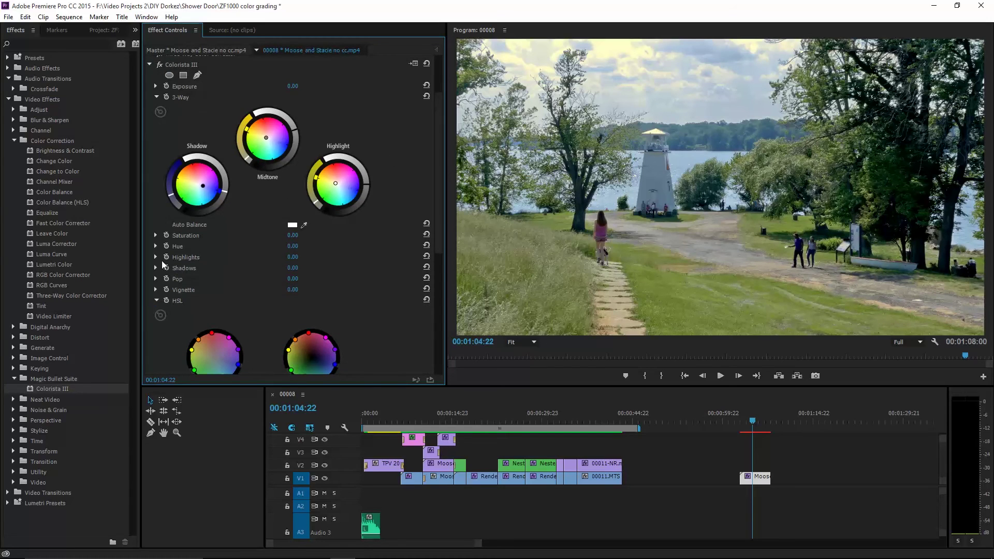
{"action": "left_click", "coordinate": [156, 257]}
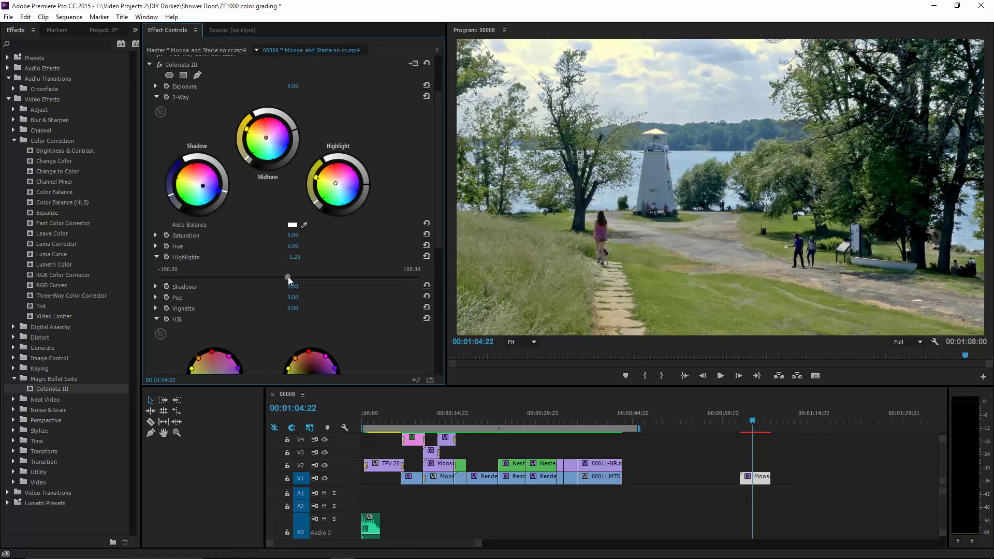
{"action": "left_click", "coordinate": [156, 298]}
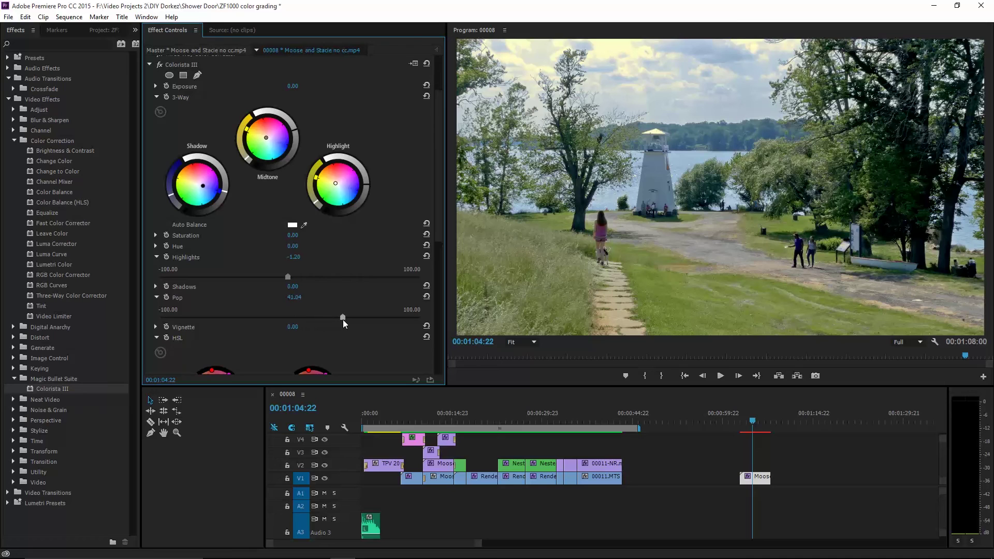
{"action": "left_click_drag", "start_coordinate": [346, 320], "coordinate": [369, 320]}
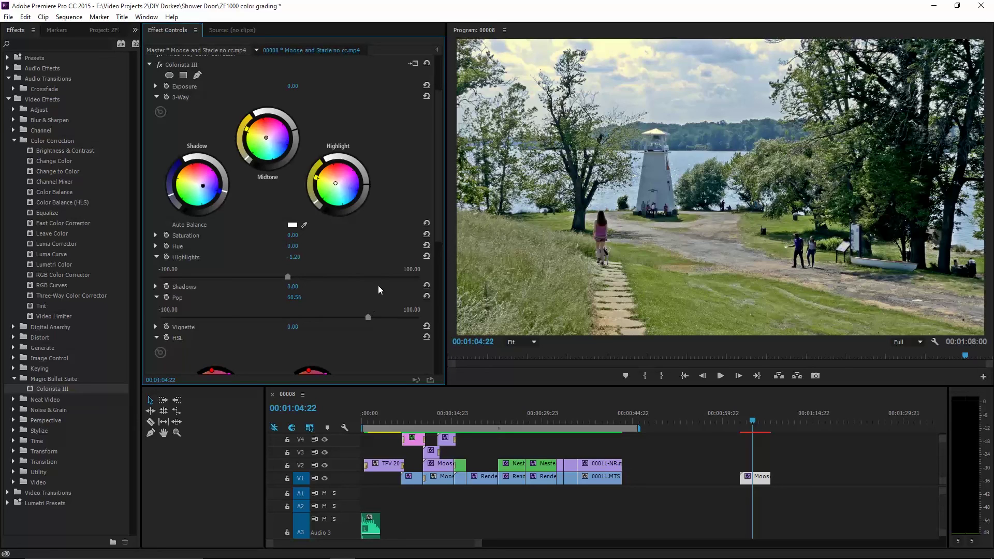
Set Colorista III's Vignette to about 14.34 and collapse the effect's settings
{"action": "scroll", "coordinate": [179, 142], "scroll_direction": "up", "scroll_amount": 2}
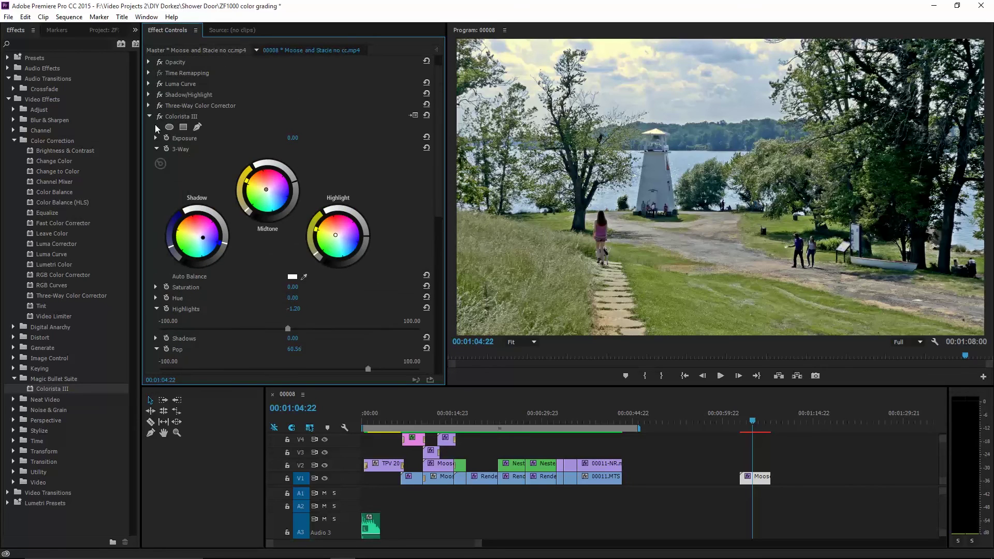
{"action": "scroll", "coordinate": [212, 181], "scroll_direction": "down", "scroll_amount": 3}
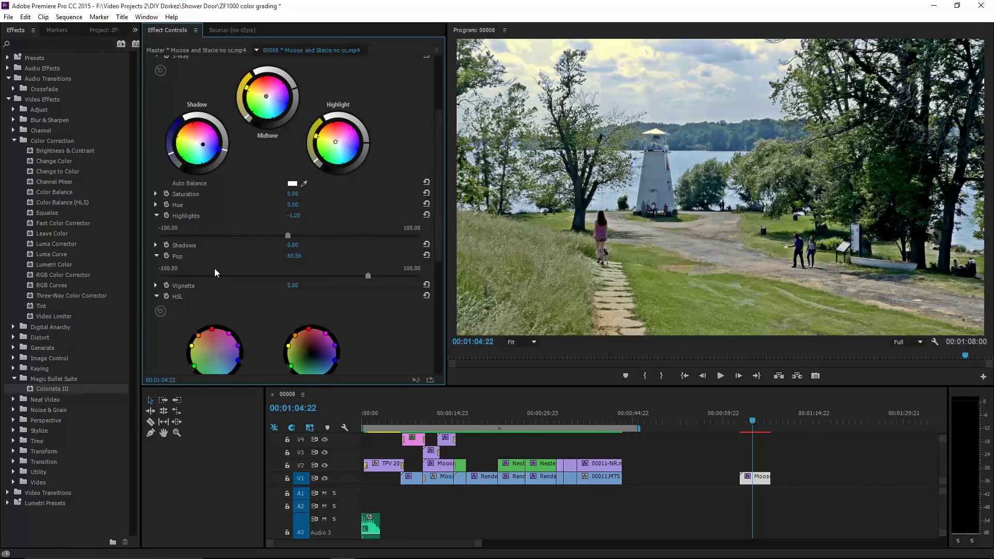
{"action": "left_click", "coordinate": [156, 286]}
{"action": "scroll", "coordinate": [160, 287], "scroll_direction": "down", "scroll_amount": 1}
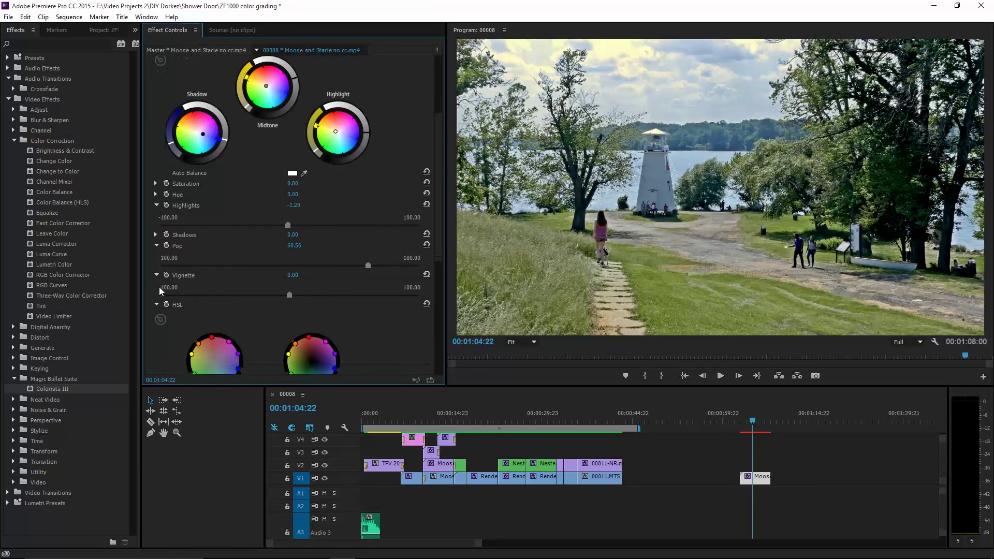
{"action": "scroll", "coordinate": [213, 300], "scroll_direction": "down", "scroll_amount": 1}
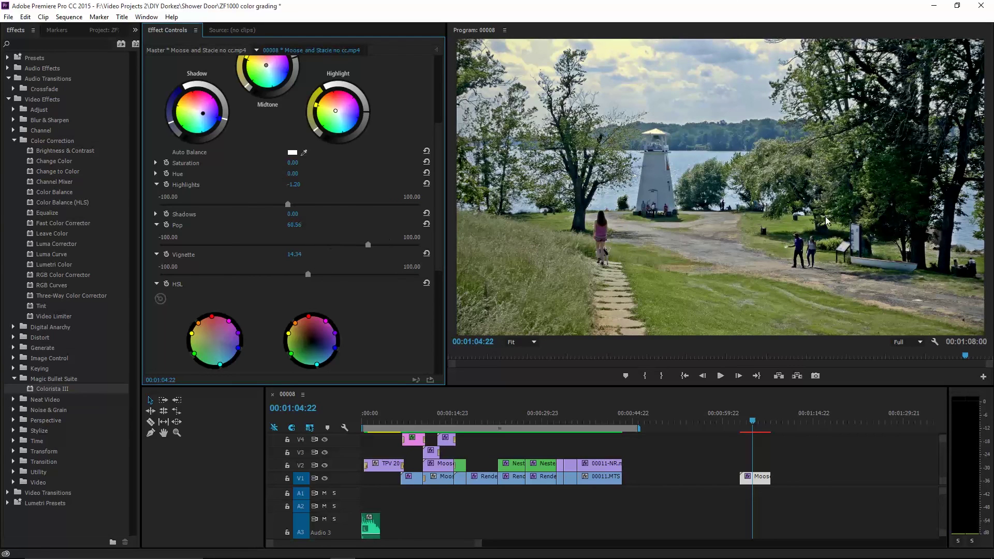
{"action": "scroll", "coordinate": [307, 183], "scroll_direction": "up", "scroll_amount": 2}
{"action": "scroll", "coordinate": [307, 182], "scroll_direction": "up", "scroll_amount": 1}
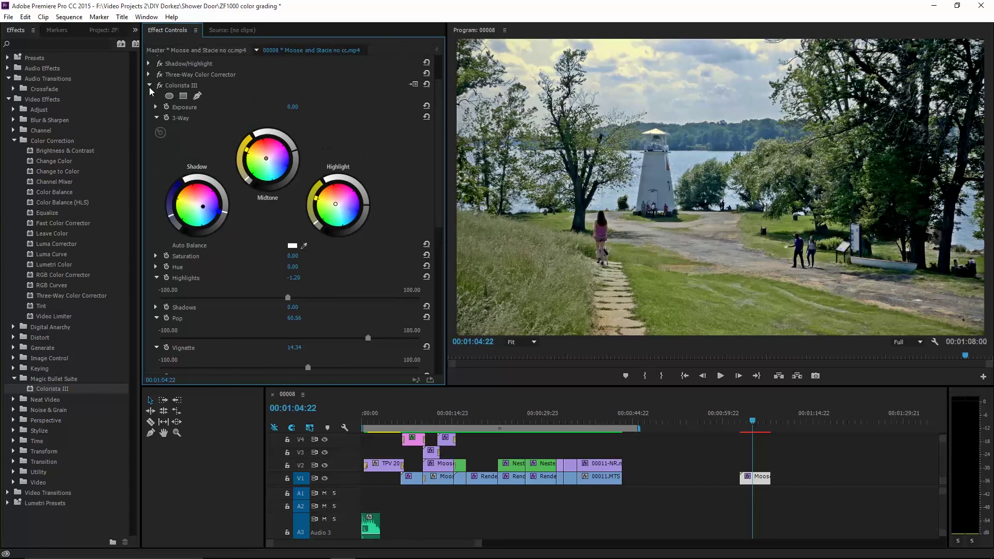
{"action": "left_click", "coordinate": [150, 88]}
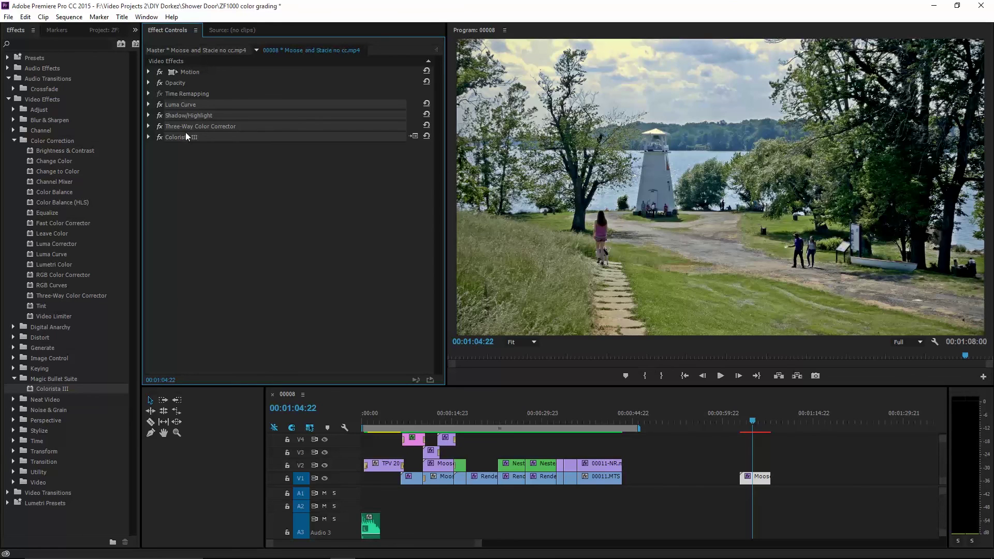
Compare the frame without and with the four color effects by deleting and restoring them, and check the grade at 00:01:06:05
{"action": "key", "text": "Delete"}
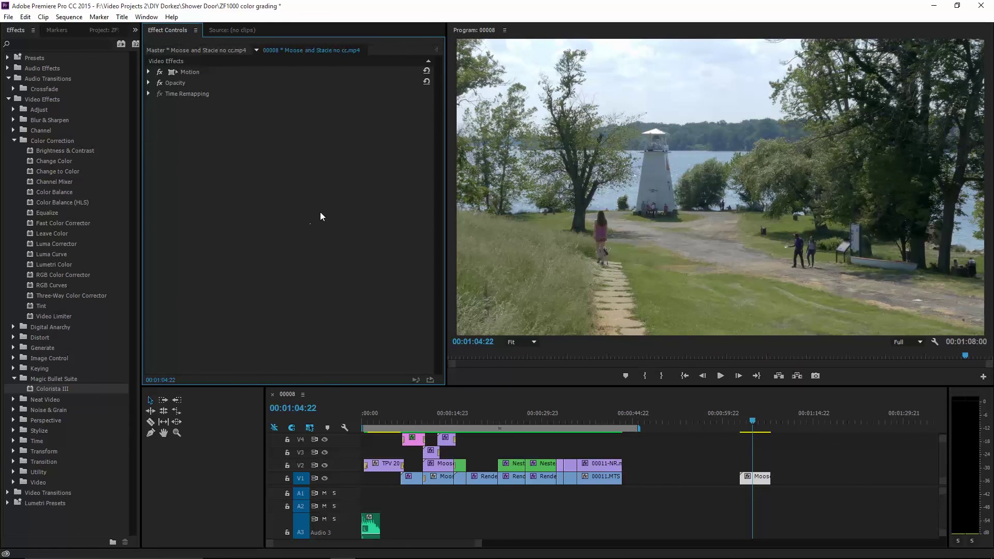
{"action": "key", "text": "ctrl+z"}
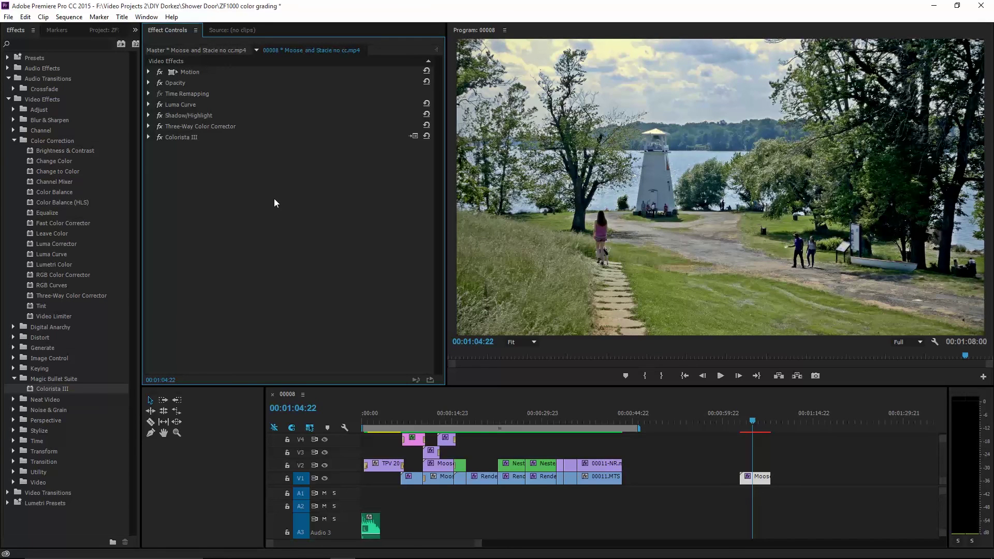
{"action": "key", "text": "ctrl+shift+z"}
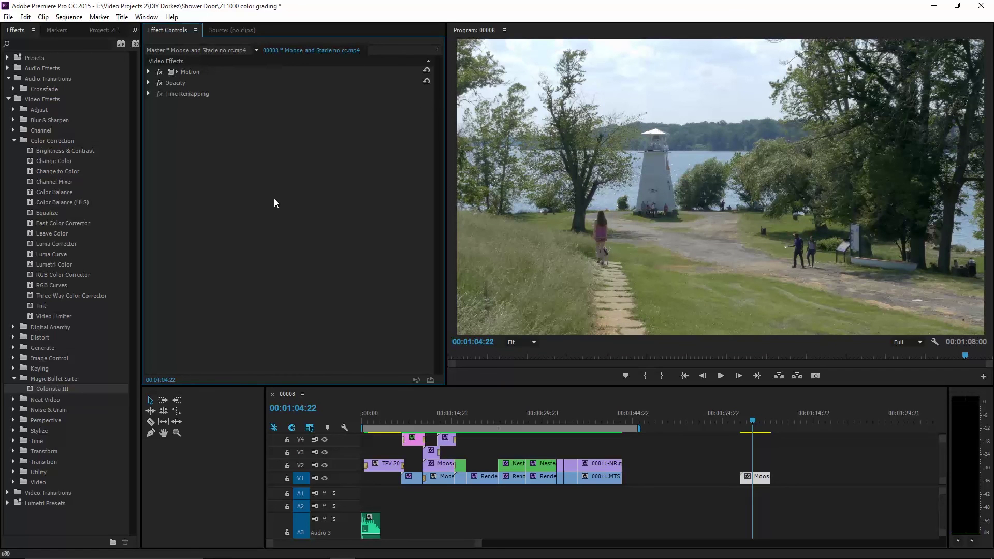
{"action": "key", "text": "ctrl+z"}
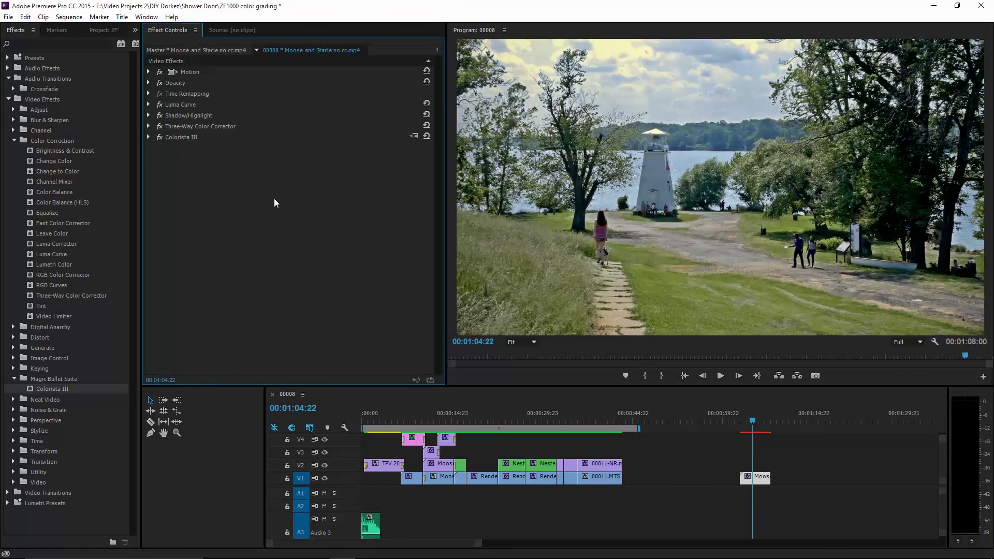
{"action": "left_click", "coordinate": [756, 421]}
{"action": "mouse_move", "coordinate": [759, 424]}
{"action": "left_mouse_down"}
{"action": "mouse_move", "coordinate": [750, 423]}
{"action": "mouse_move", "coordinate": [761, 421]}
{"action": "left_mouse_up"}
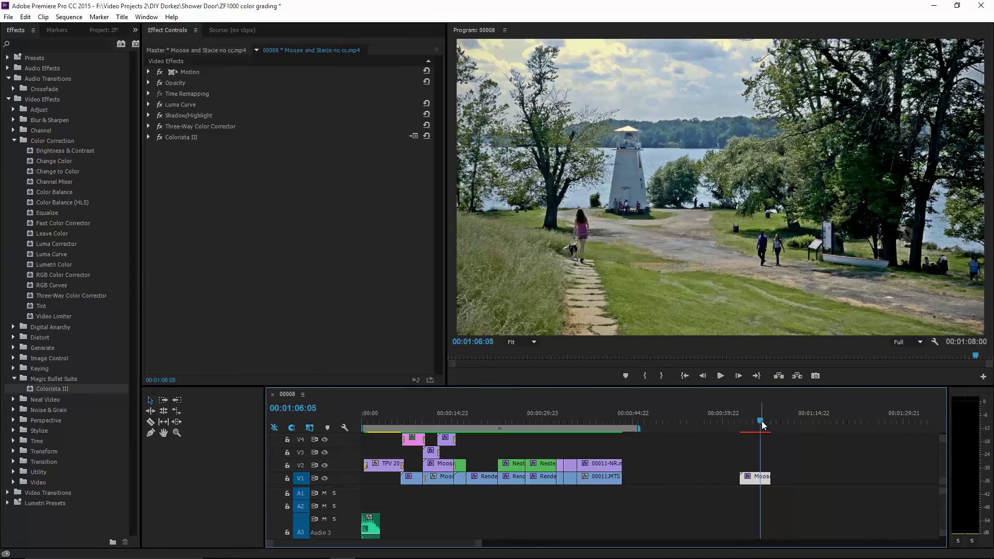